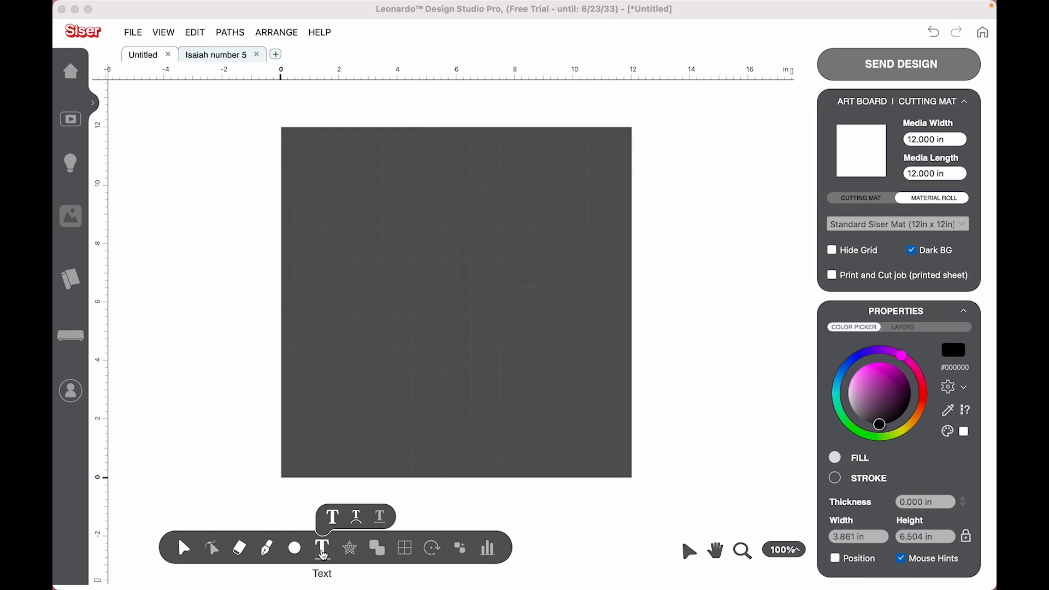
Step: Add the text "5" to the artboard in the Varsity Signature font
left_click(332, 517)
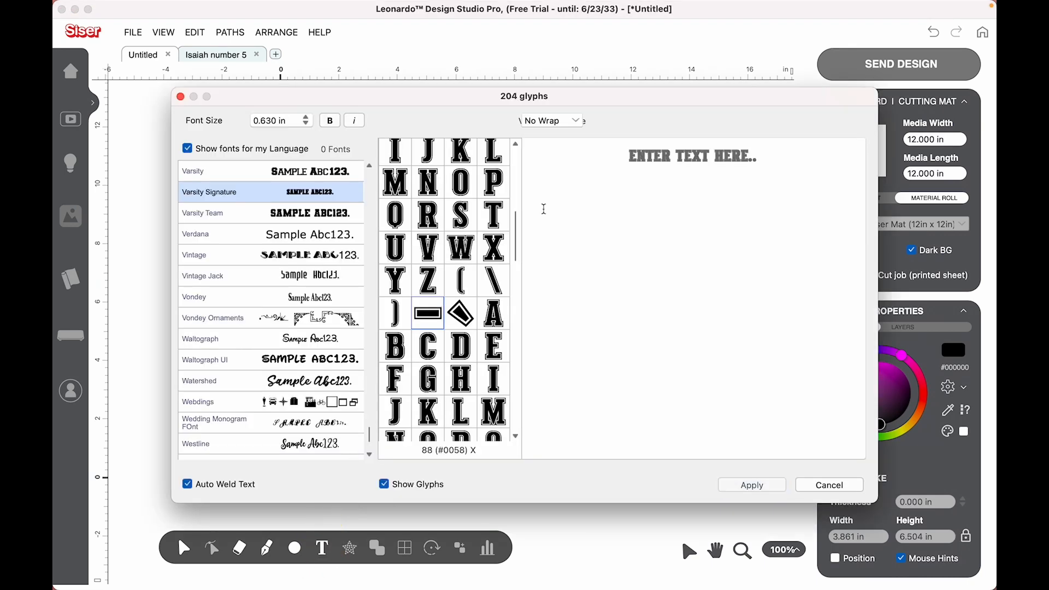
left_click(708, 150)
type("5")
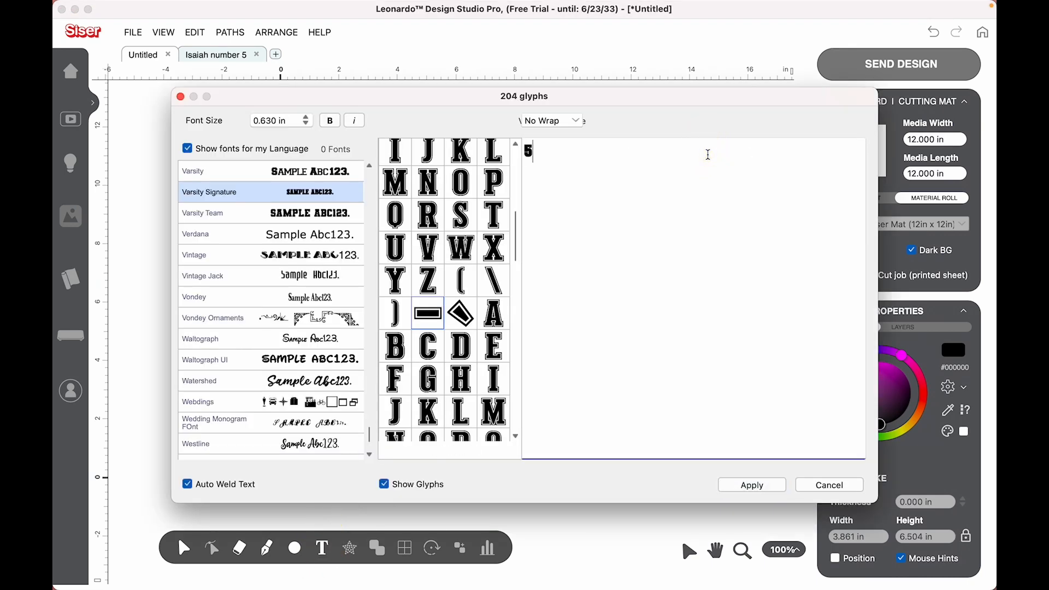
left_click(772, 485)
Step: Enlarge the 5 to about 5.03 in wide by 8.11 in high and centre it on the artboard
left_click_drag(467, 317, 611, 402)
left_click_drag(522, 353, 467, 293)
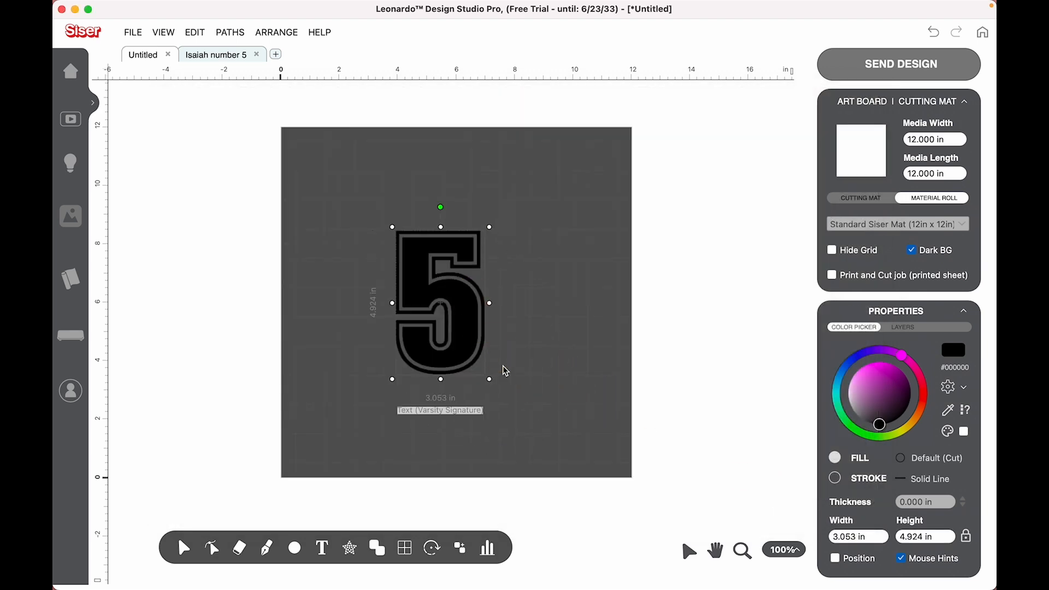
left_click_drag(489, 380, 518, 402)
left_click_drag(511, 359, 506, 350)
left_click_drag(516, 402, 557, 425)
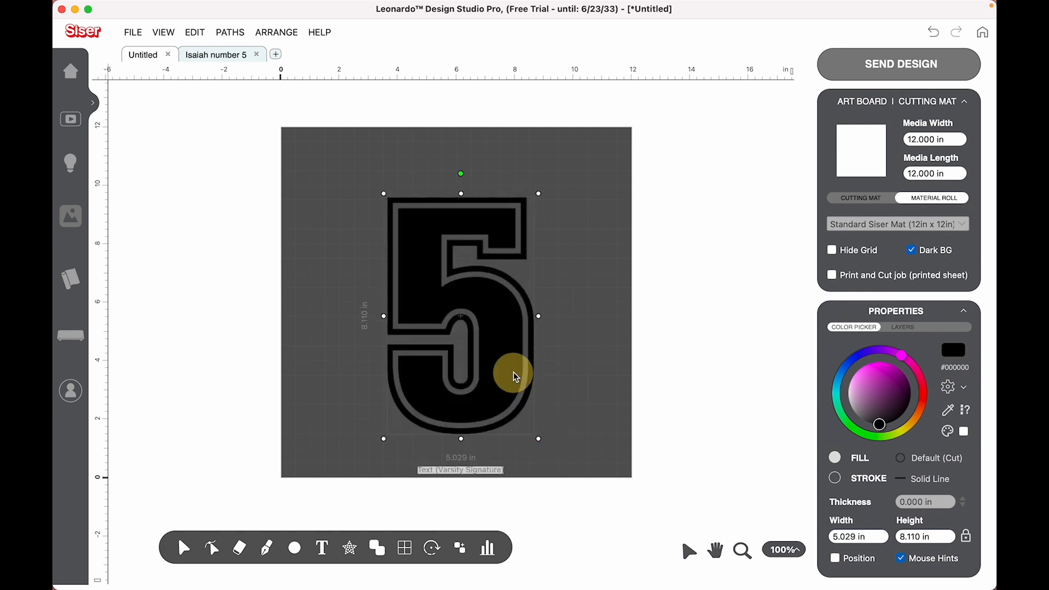
left_click_drag(510, 370, 514, 365)
Step: Break the 5 apart and delete its outer outline, keeping the solid inner number
left_click(460, 548)
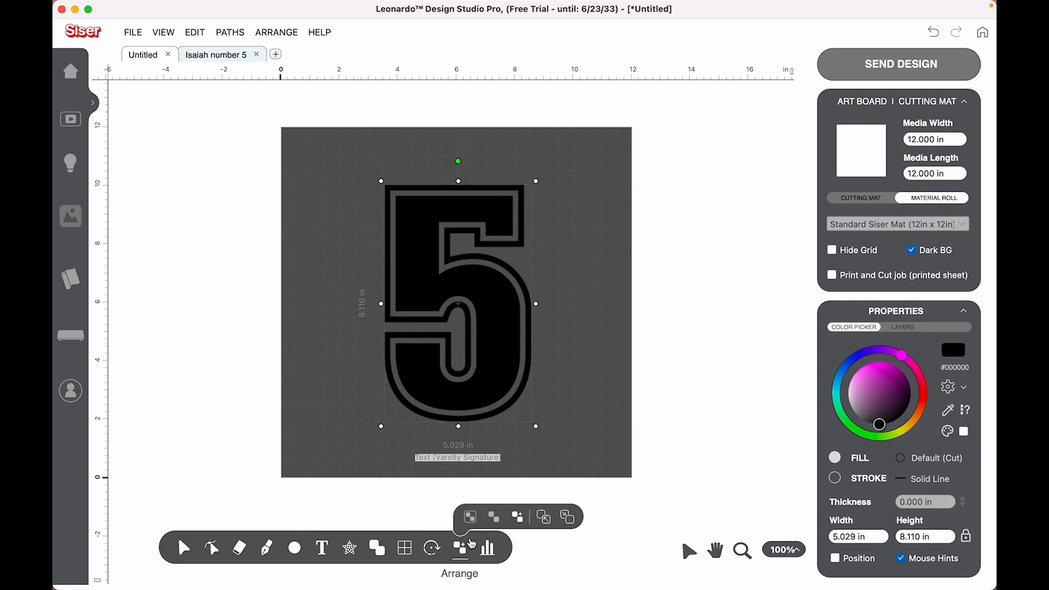
left_click(517, 519)
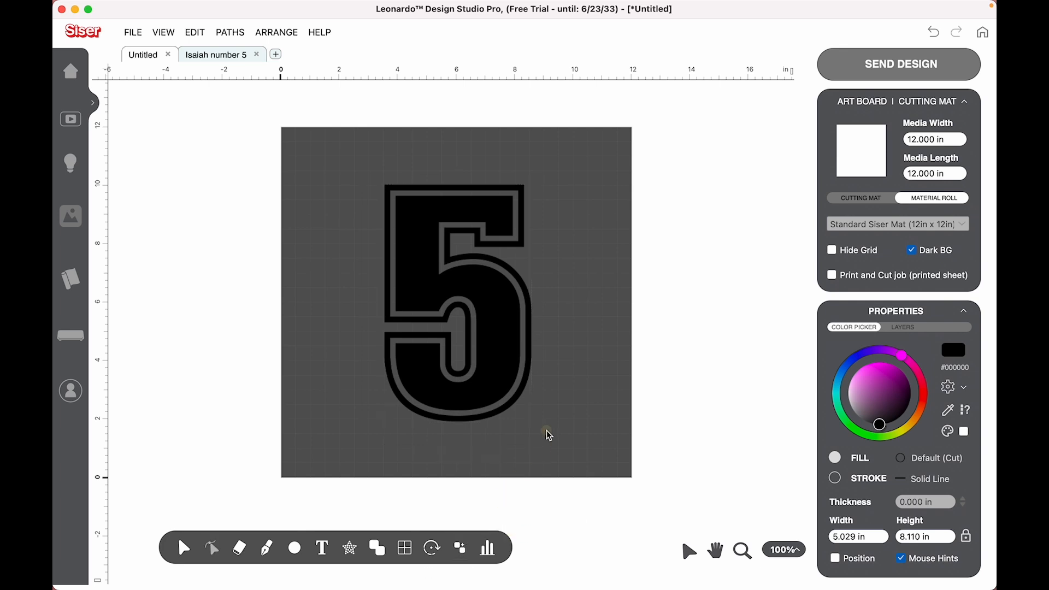
left_click(518, 403)
key("Delete")
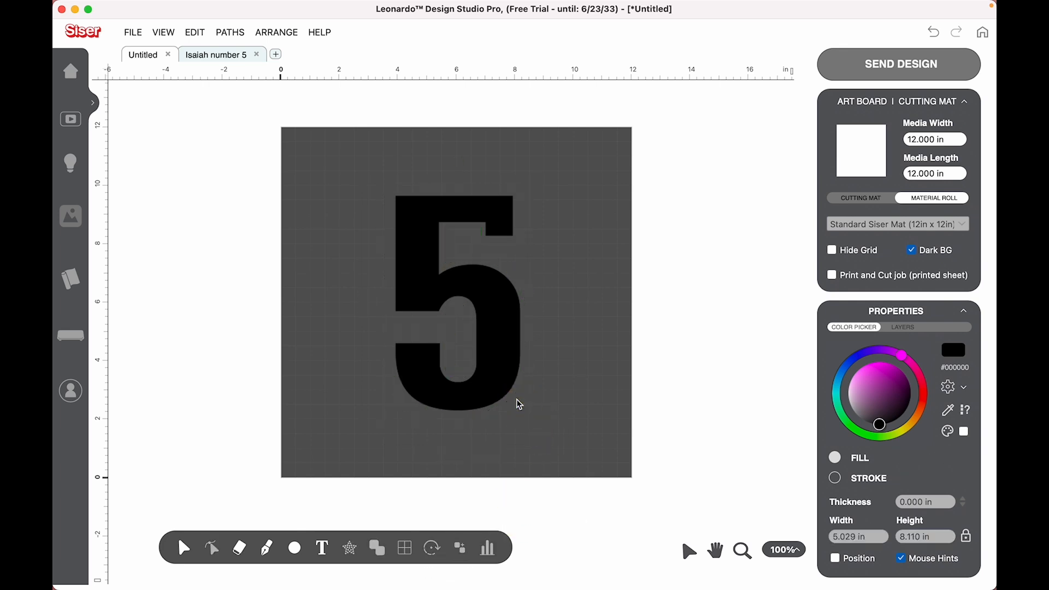
Step: Build an Editable Contour (Cut only) around the solid 5 with a 0.130 in offset and round corners
left_click(435, 237)
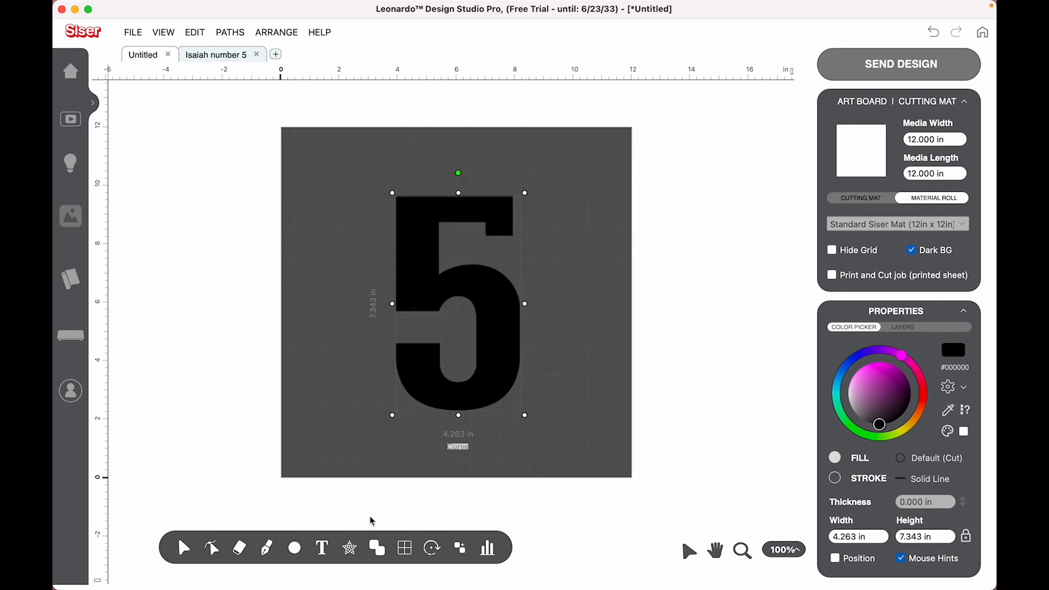
mouse_move(353, 554)
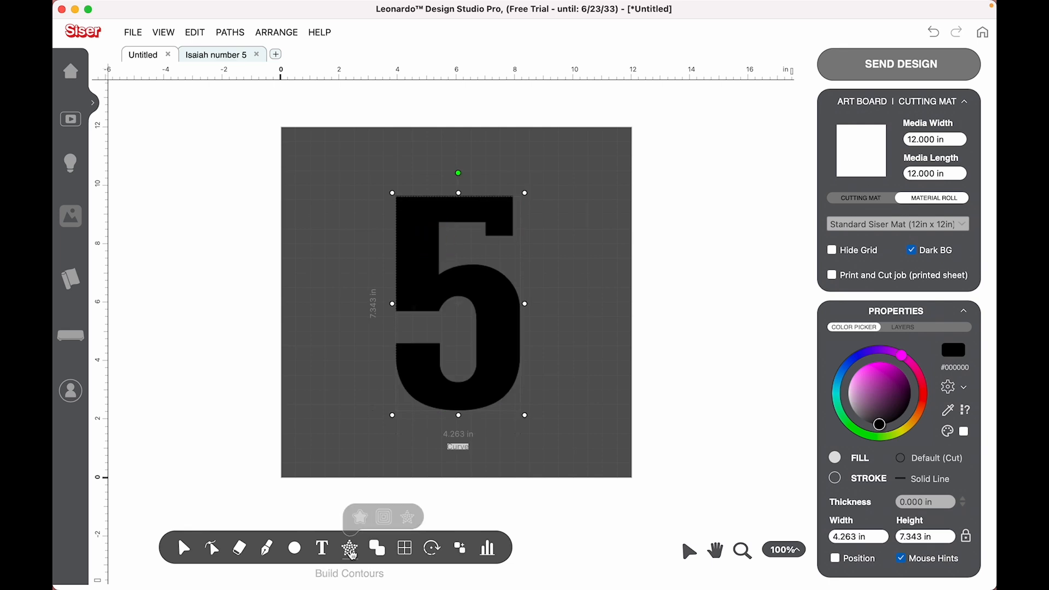
left_click(361, 517)
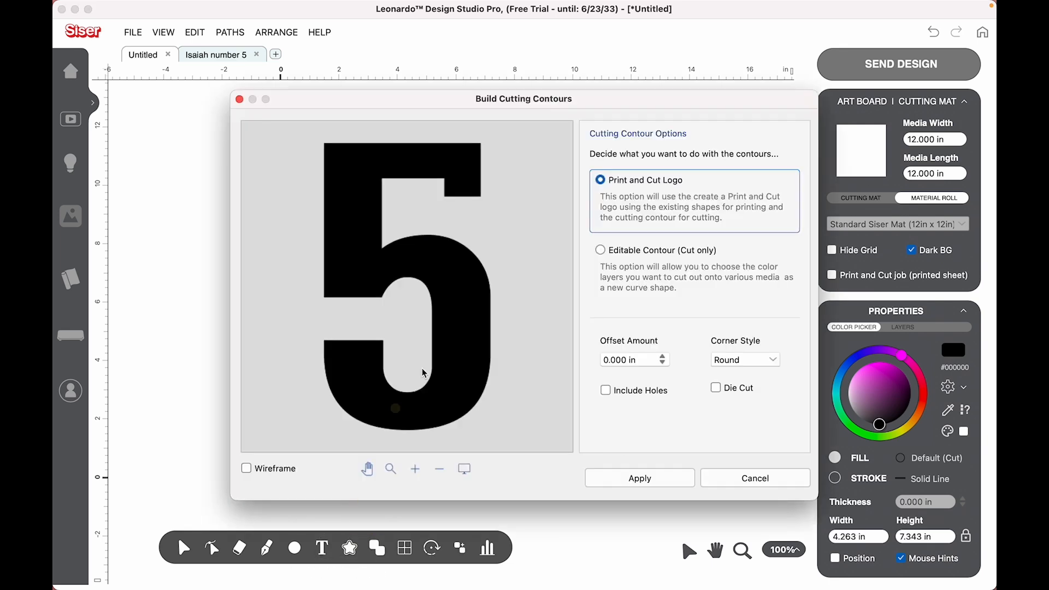
left_click(610, 251)
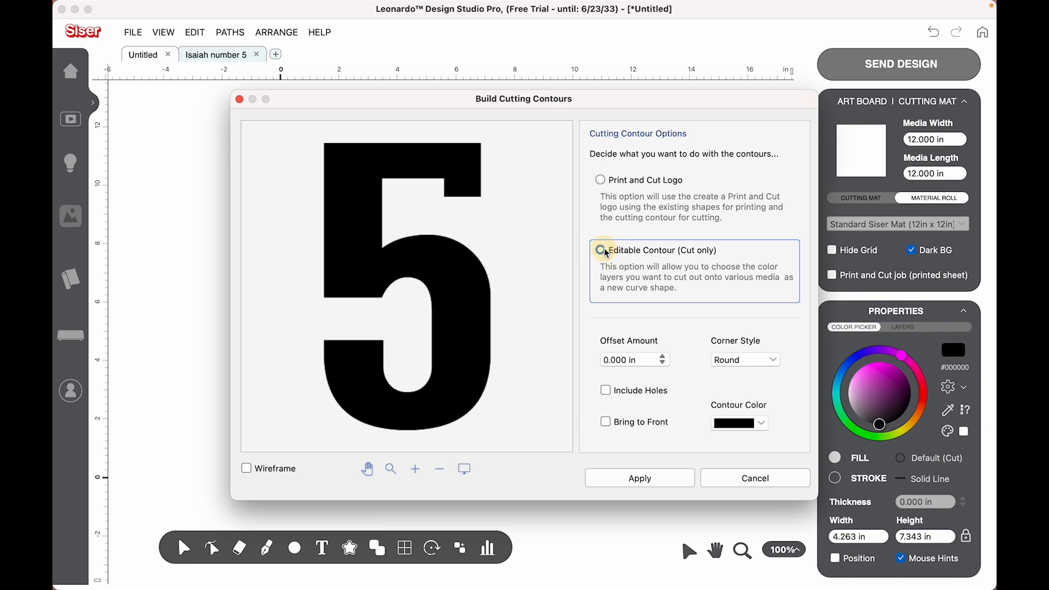
left_click(664, 358)
left_click(664, 358)
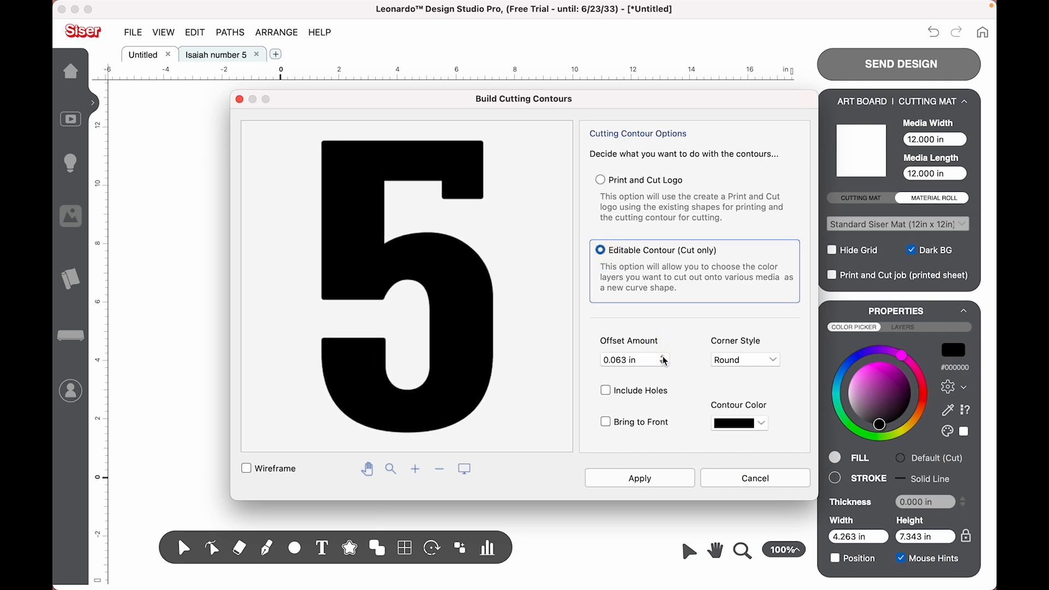
left_click(664, 358)
left_click(664, 358)
left_click(664, 358)
left_click(664, 358)
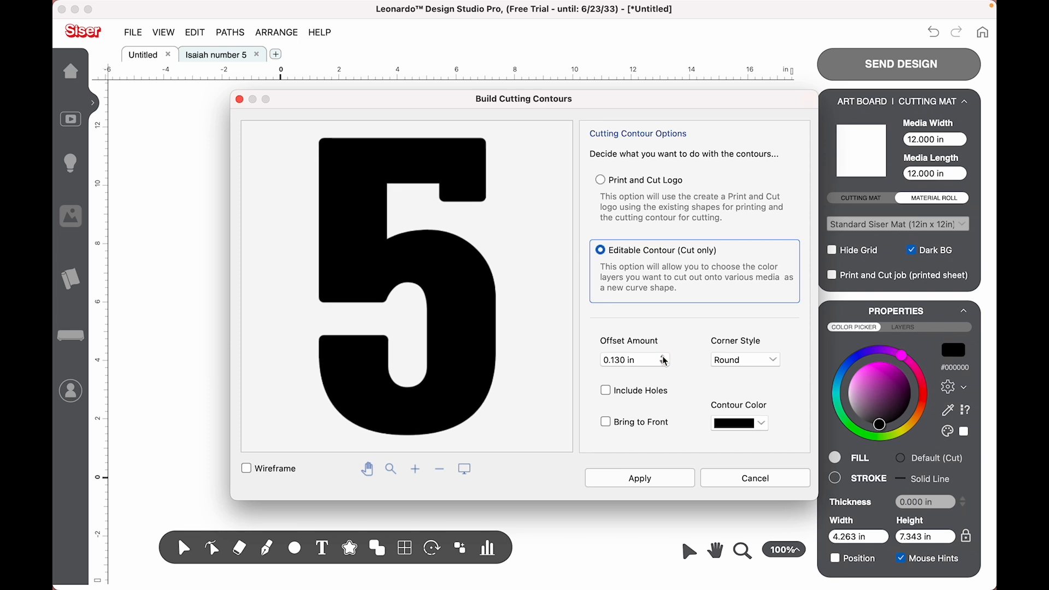
left_click(620, 482)
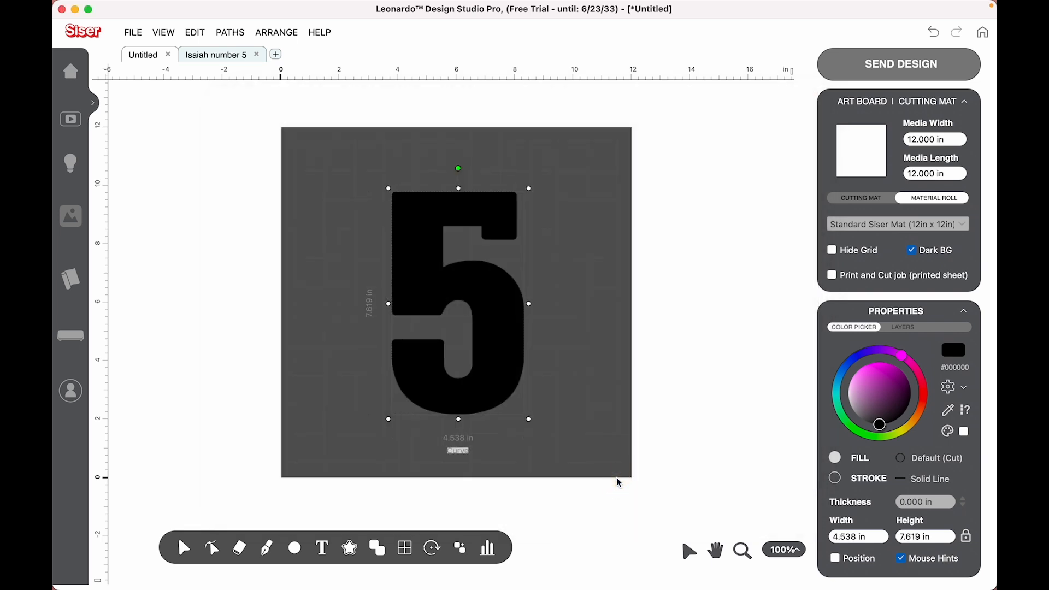
Step: Select both the 5 and its contour and group them
left_click(398, 174)
left_click_drag(536, 200, 556, 393)
mouse_move(460, 553)
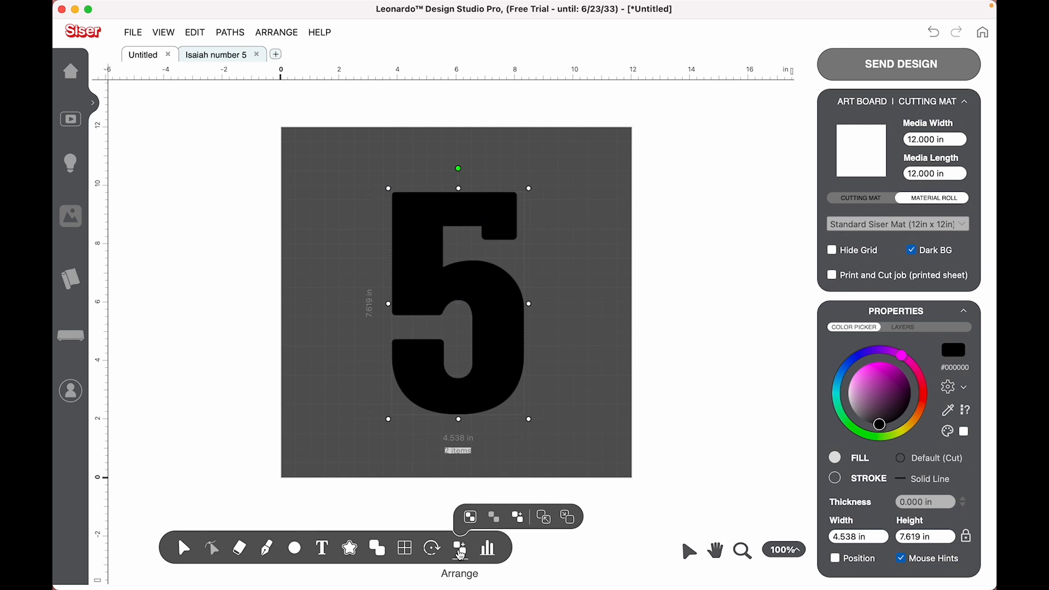
left_click(470, 517)
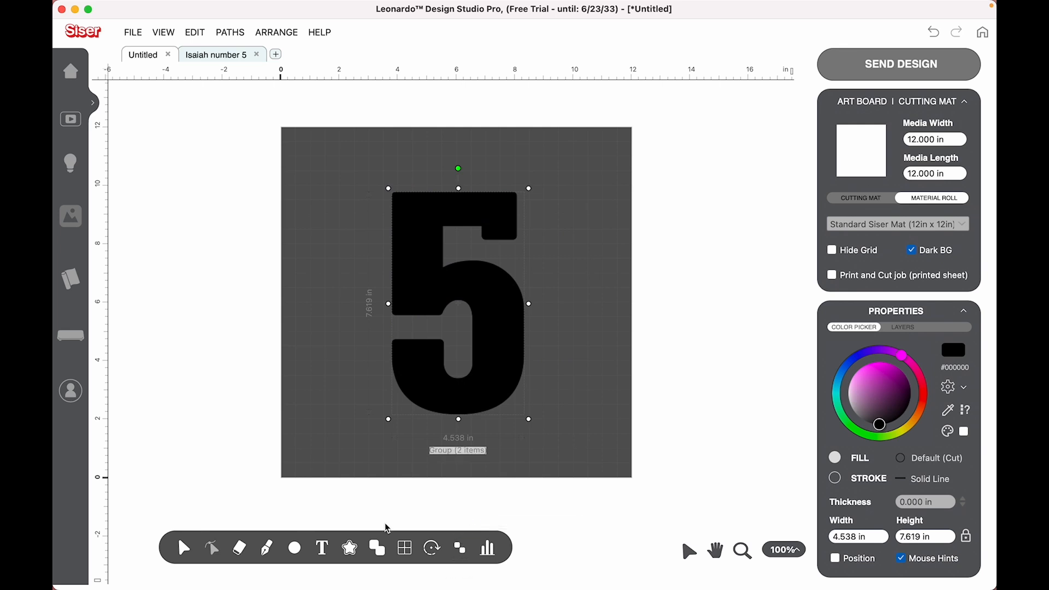
Step: Start a rhinestone fill on the grouped 5, preview stone sizes SS 8 and SS 5, and choose SS 10
mouse_move(351, 547)
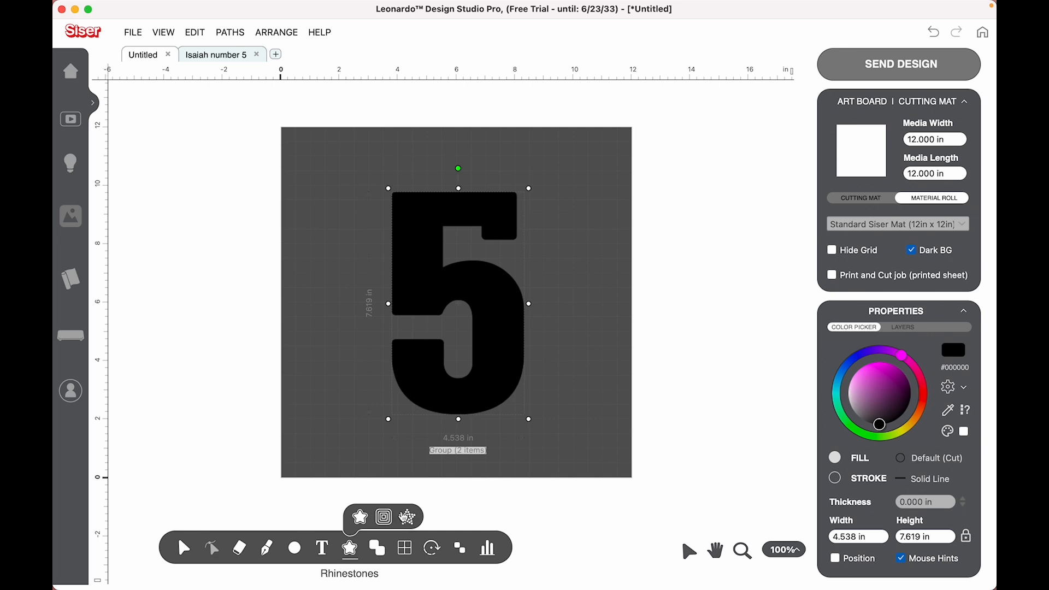
left_click(408, 517)
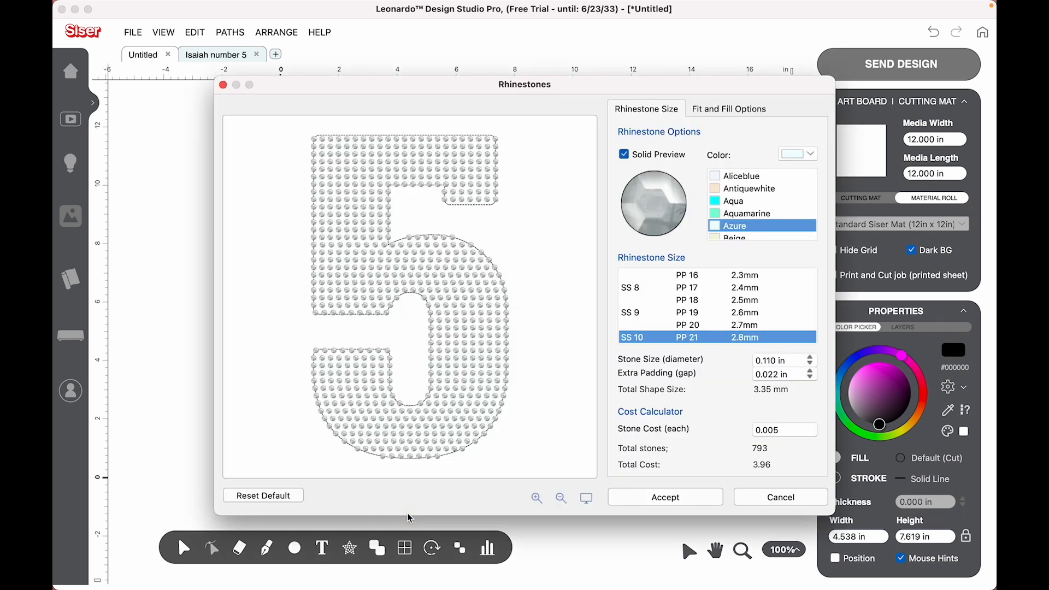
left_click(647, 288)
scroll(646, 288, "up", 2)
scroll(646, 287, "up", 3)
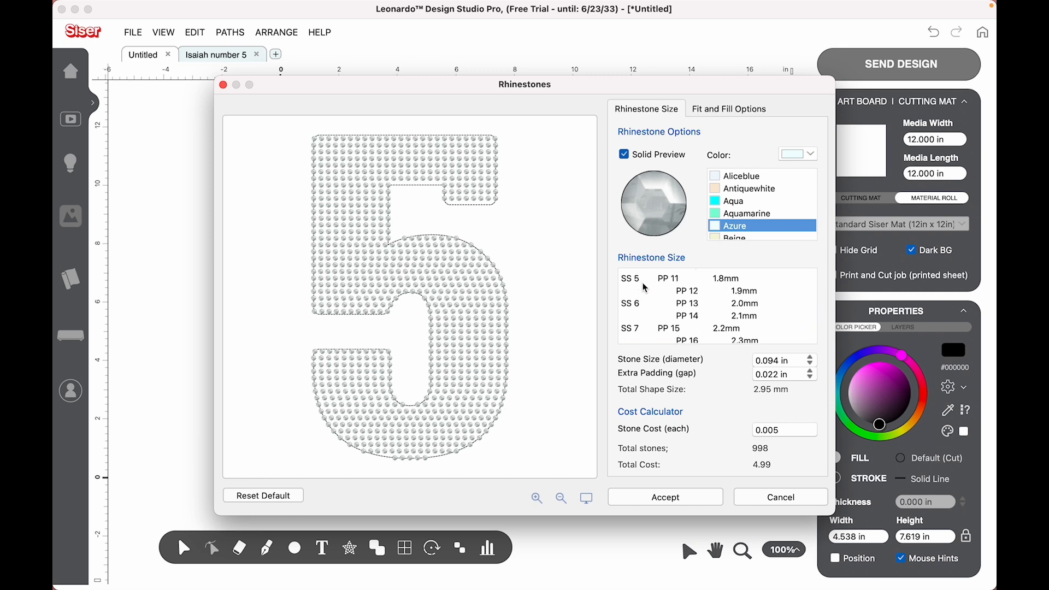
left_click(644, 279)
scroll(656, 310, "down", 5)
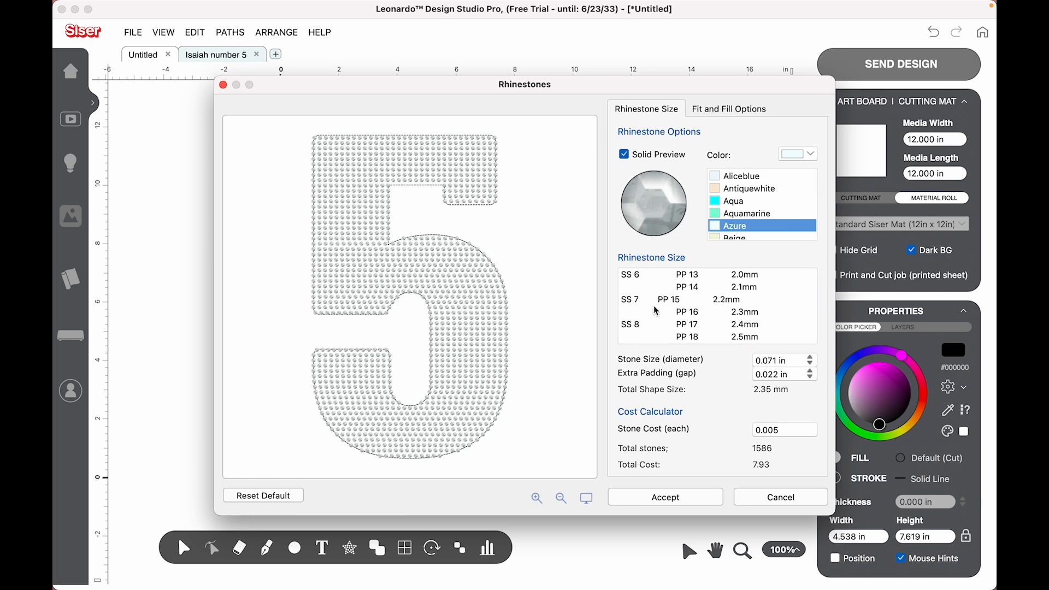
scroll(657, 310, "down", 1)
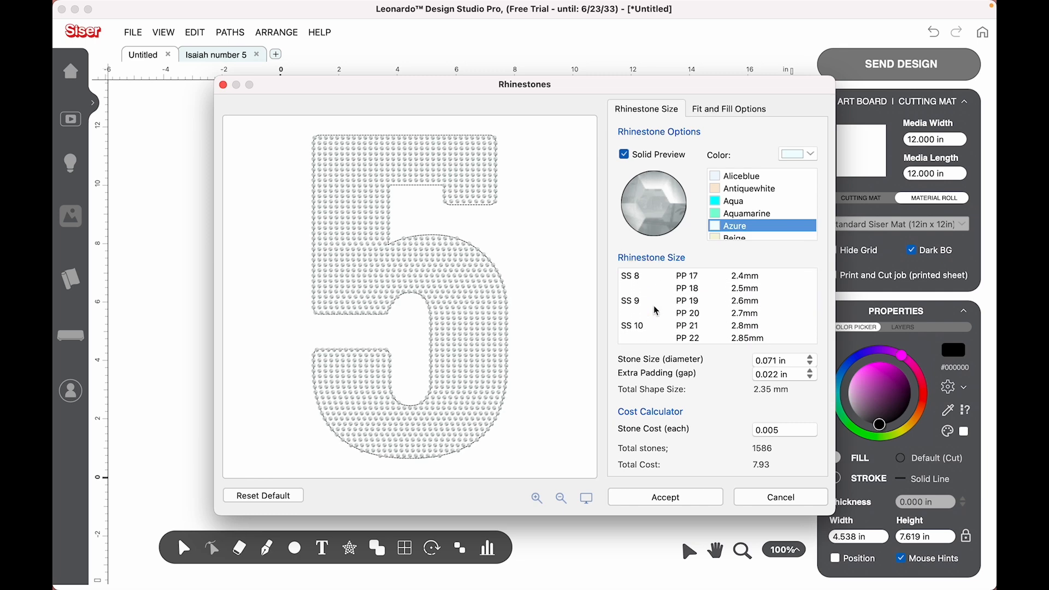
left_click(646, 327)
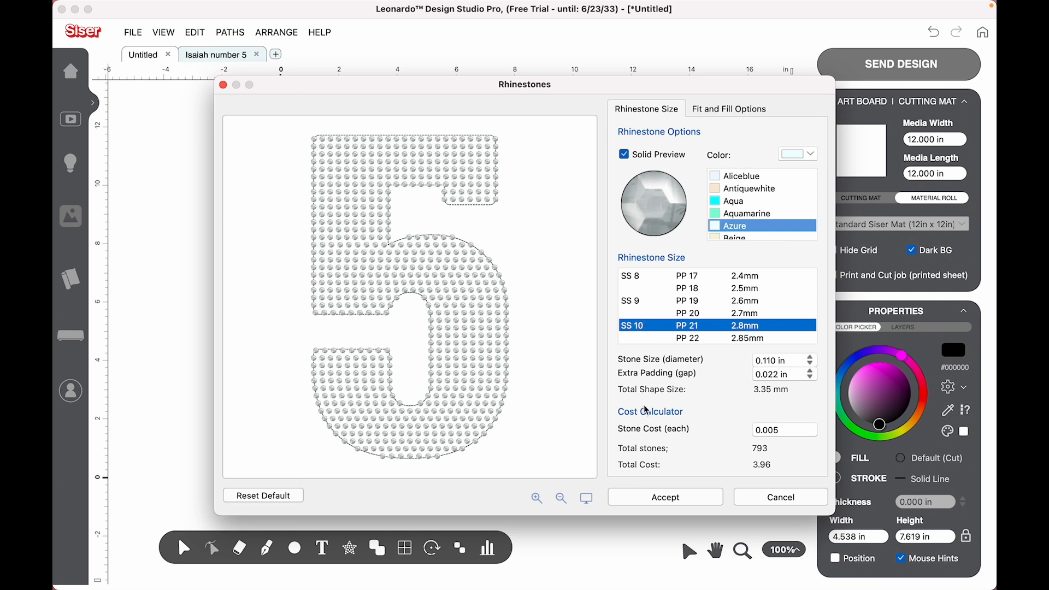
Step: Review the total stone count, total cost and cost per stone in the Cost Calculator
left_click(761, 446)
left_click(765, 471)
left_click(793, 434)
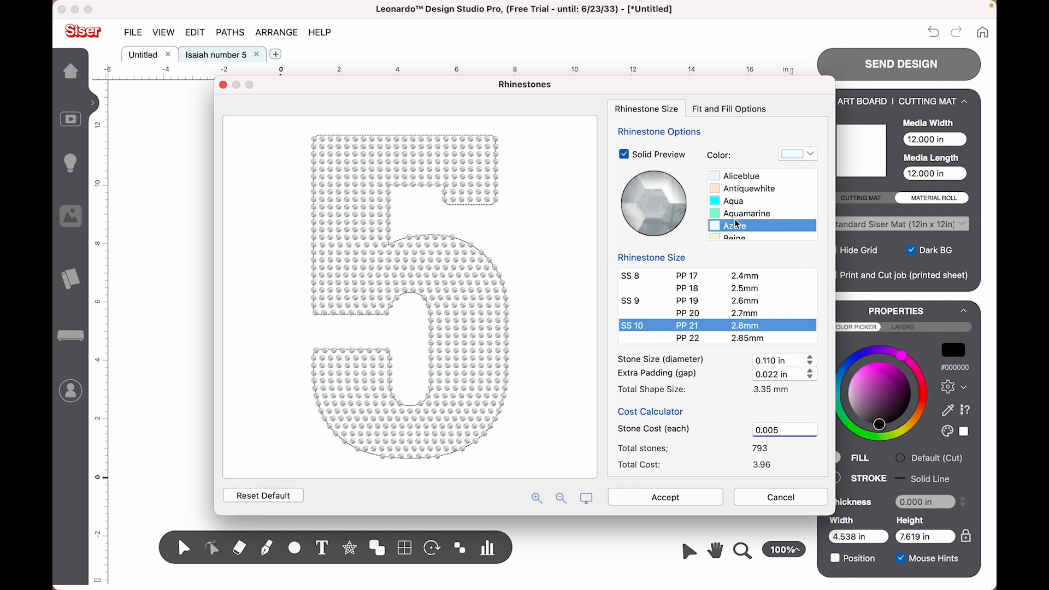
Step: Preview the rhinestones in Blue and set their colour to Brown
scroll(737, 224, "down", 3)
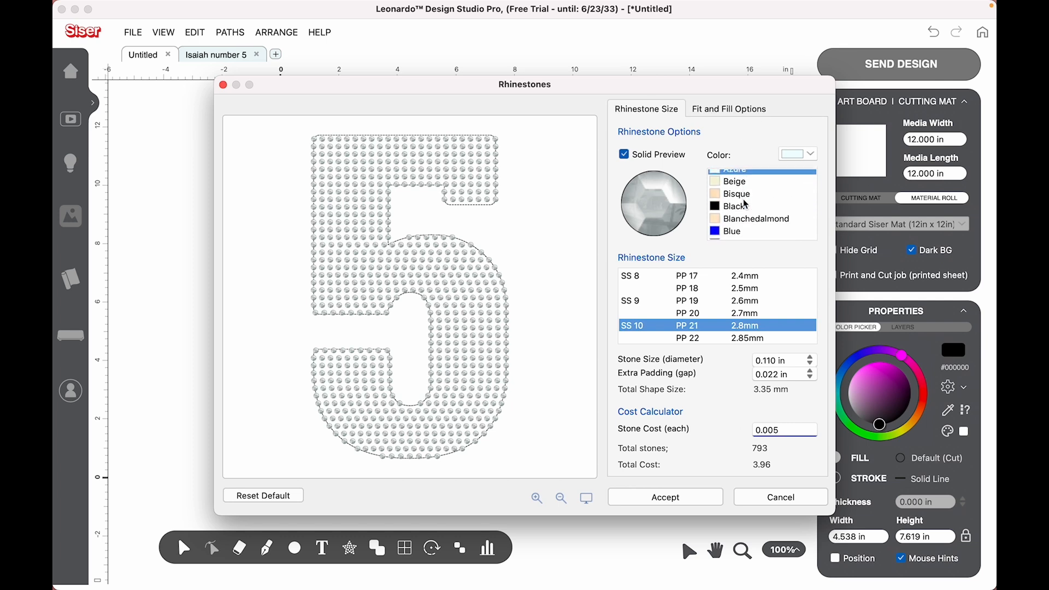
left_click(739, 218)
scroll(739, 219, "down", 1)
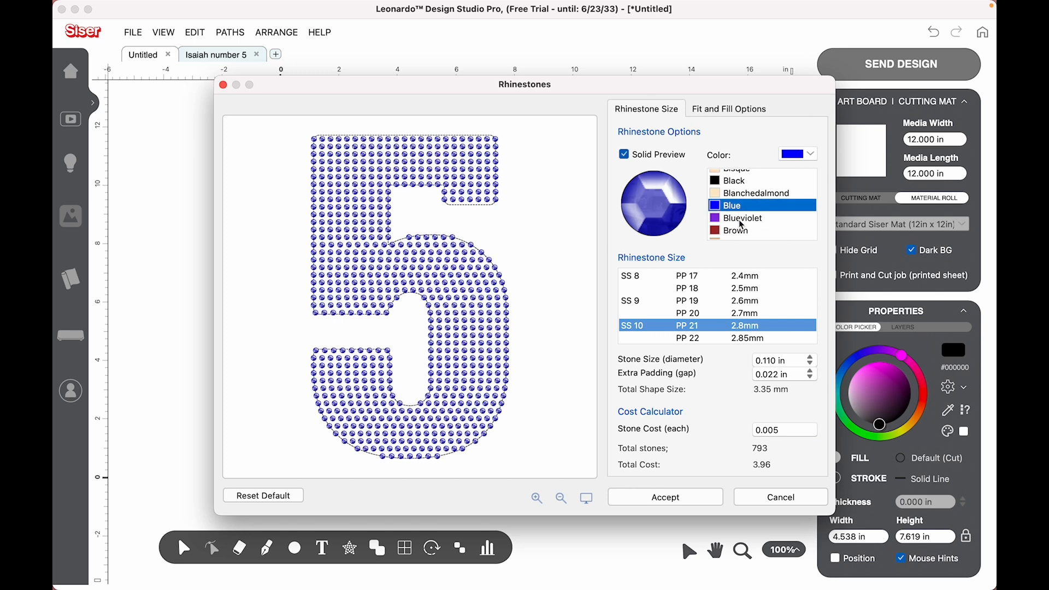
left_click(739, 230)
scroll(739, 231, "down", 1)
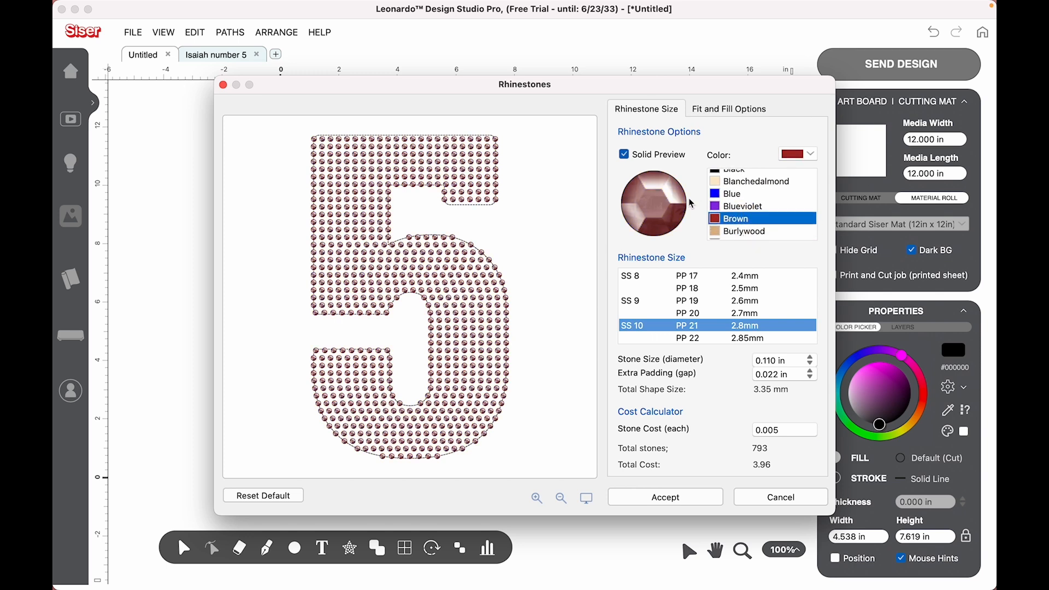
Step: Compare the Border Only and Fill Only rhinestone layouts and choose Rhinestone (Vector)
left_click(713, 109)
left_click(625, 191)
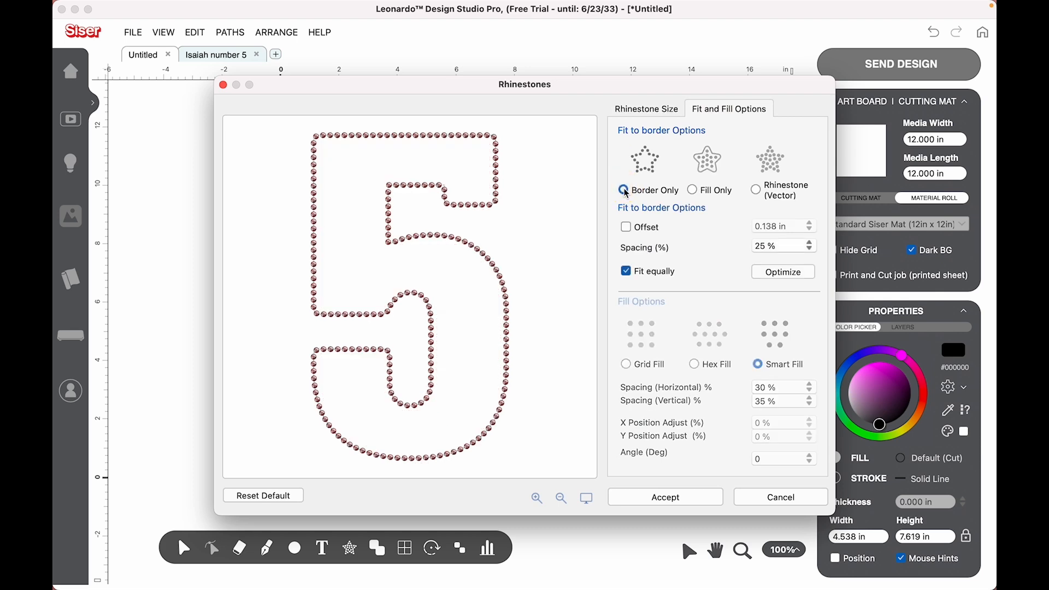
left_click(694, 192)
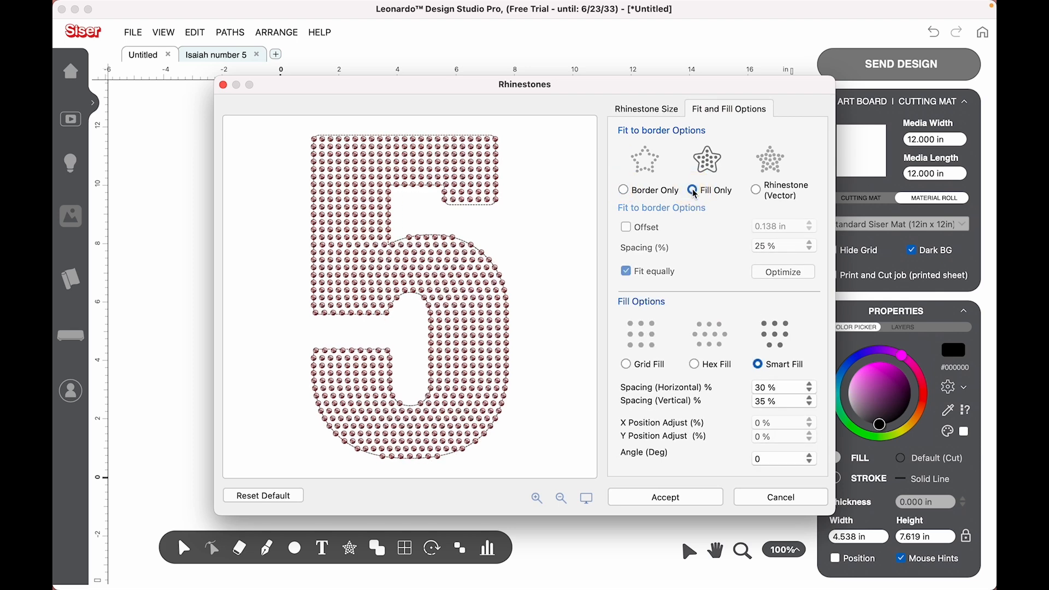
left_click(757, 191)
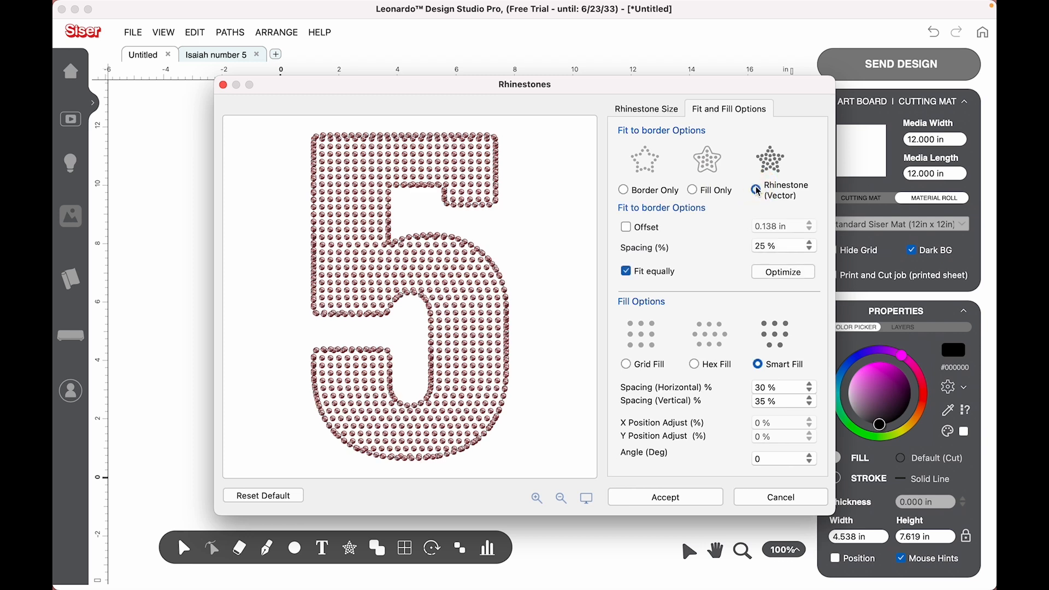
Step: Preview the border with the 0.138 in offset on and with Fit equally off, restoring each setting
left_click(629, 228)
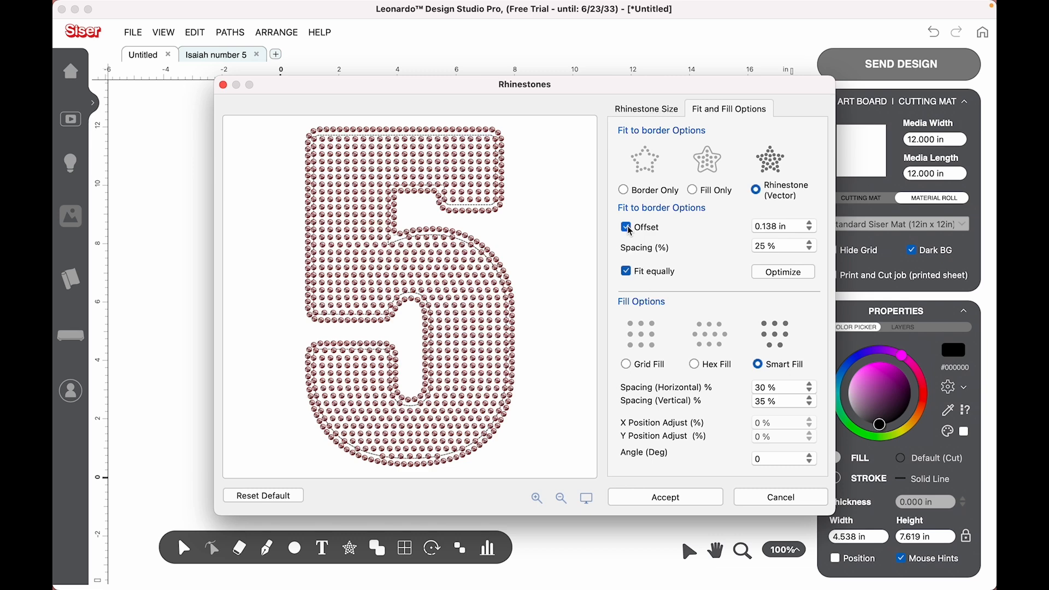
left_click(628, 229)
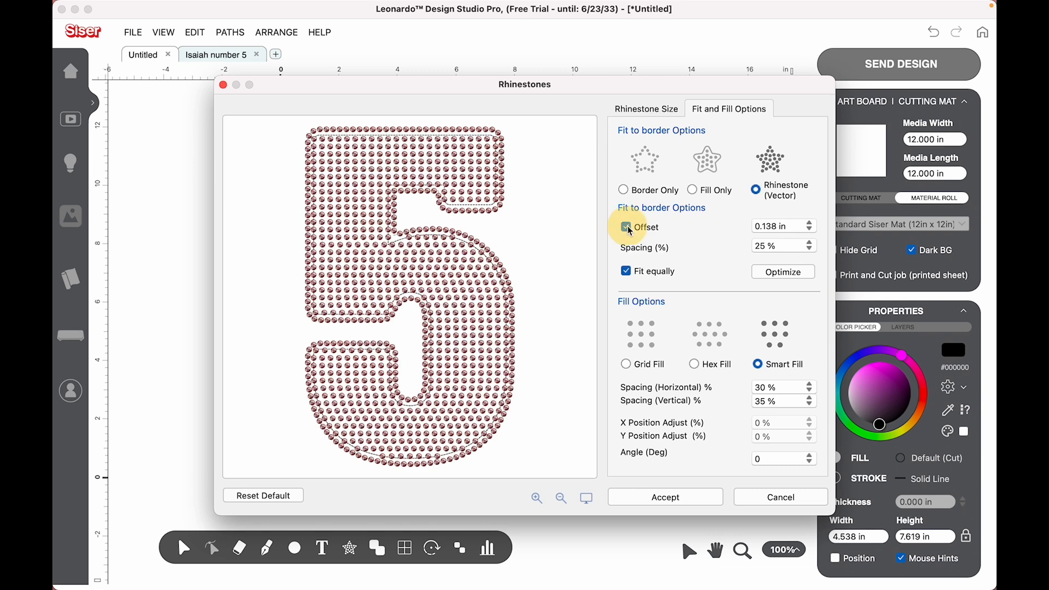
left_click(628, 273)
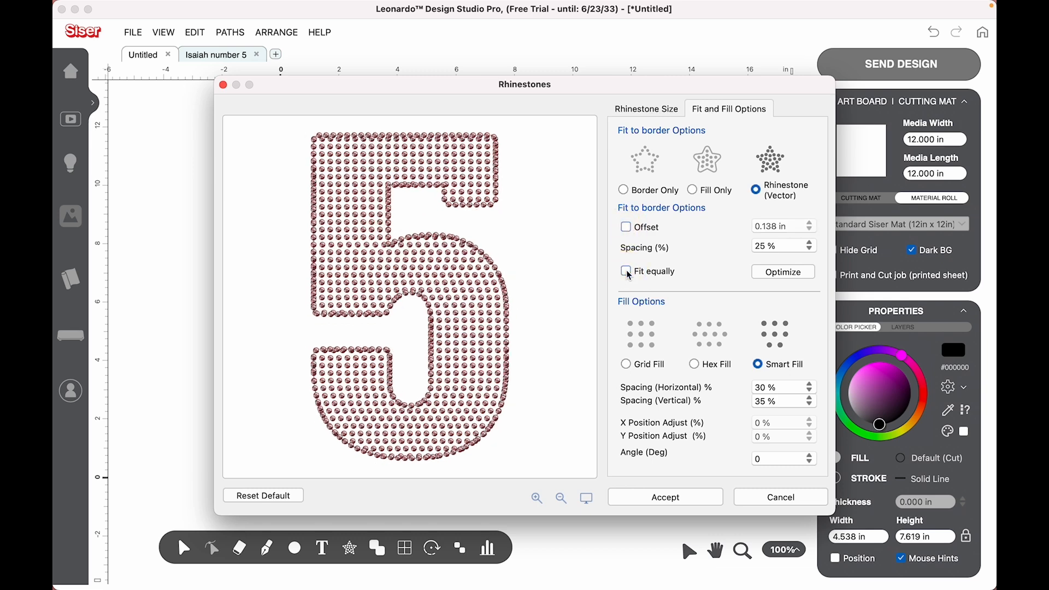
left_click(628, 272)
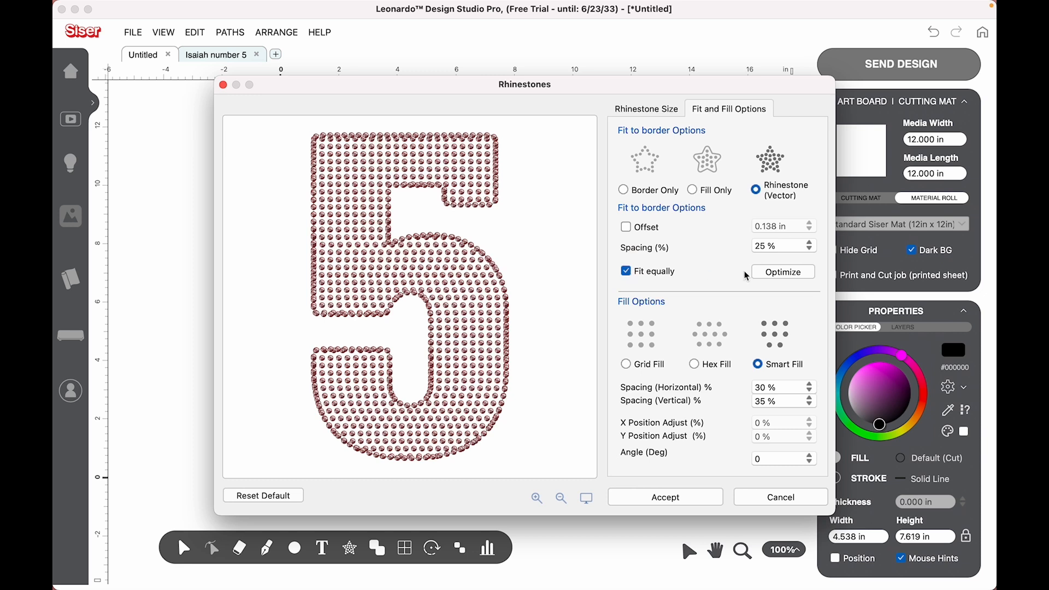
Step: Optimize the border stone spacing and switch the fill pattern to Grid Fill
left_click(768, 273)
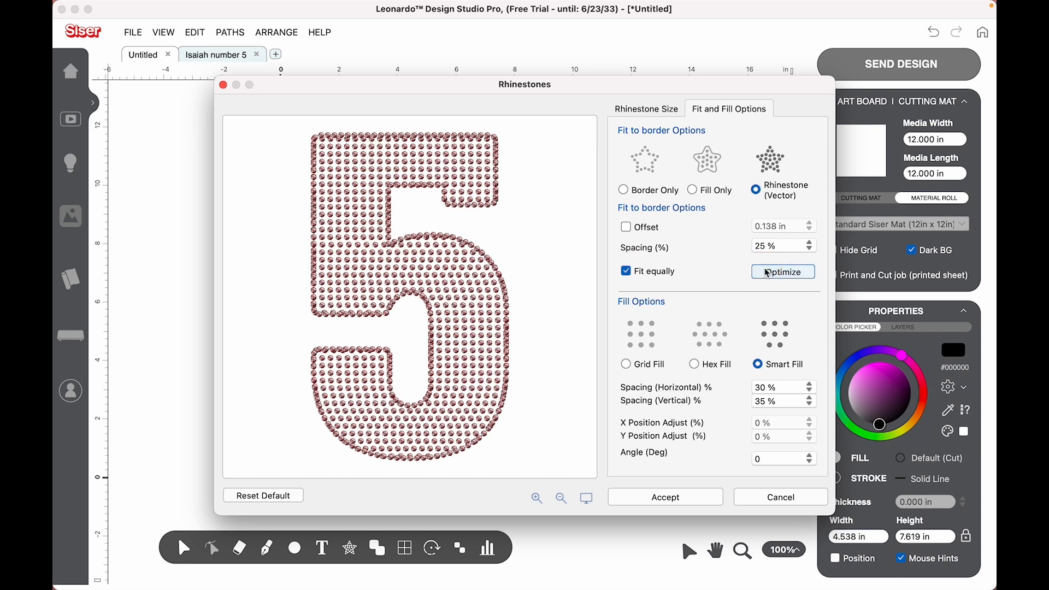
left_click(626, 365)
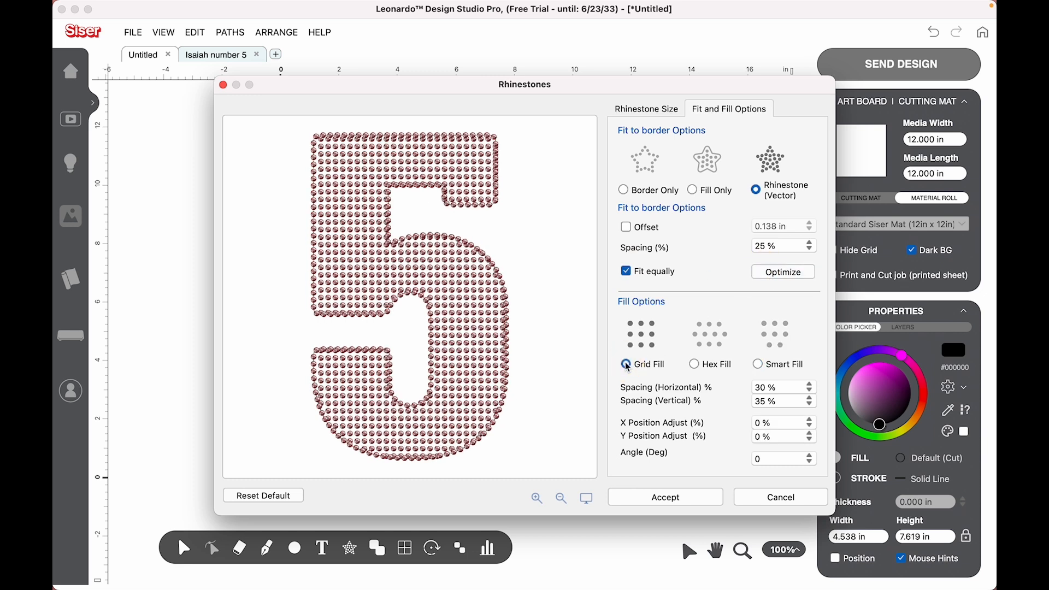
Step: Set the layout to Fill Only, preview Hex Fill, and choose Smart Fill as the fill pattern
left_click(693, 191)
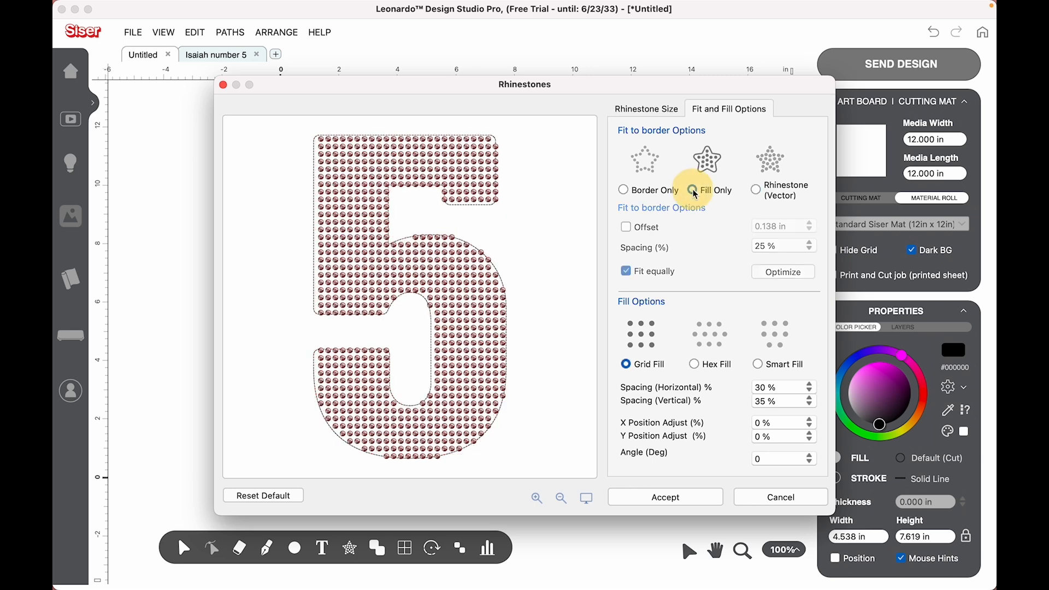
left_click(694, 365)
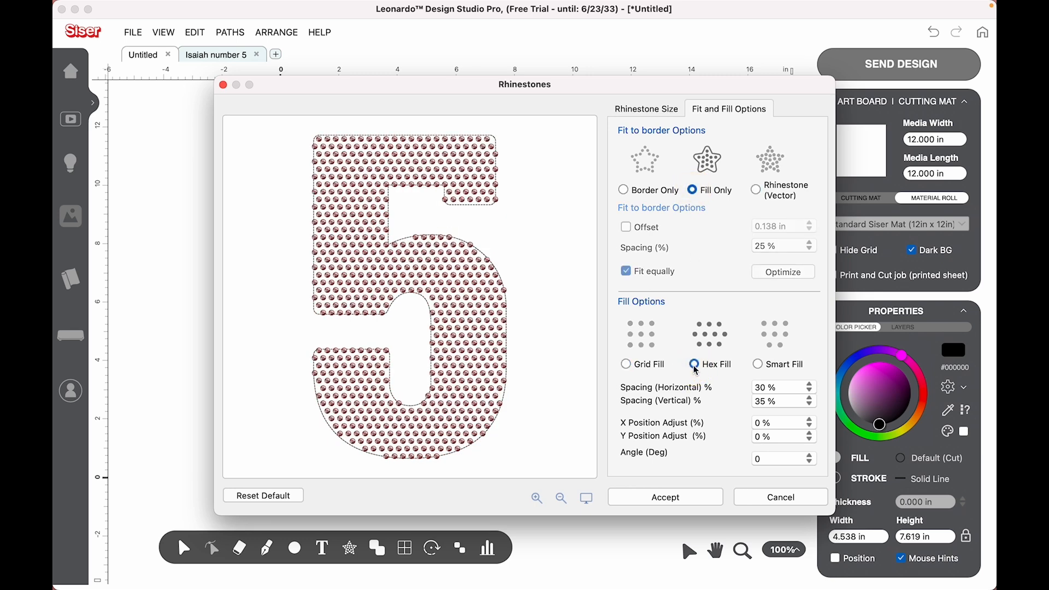
left_click(758, 365)
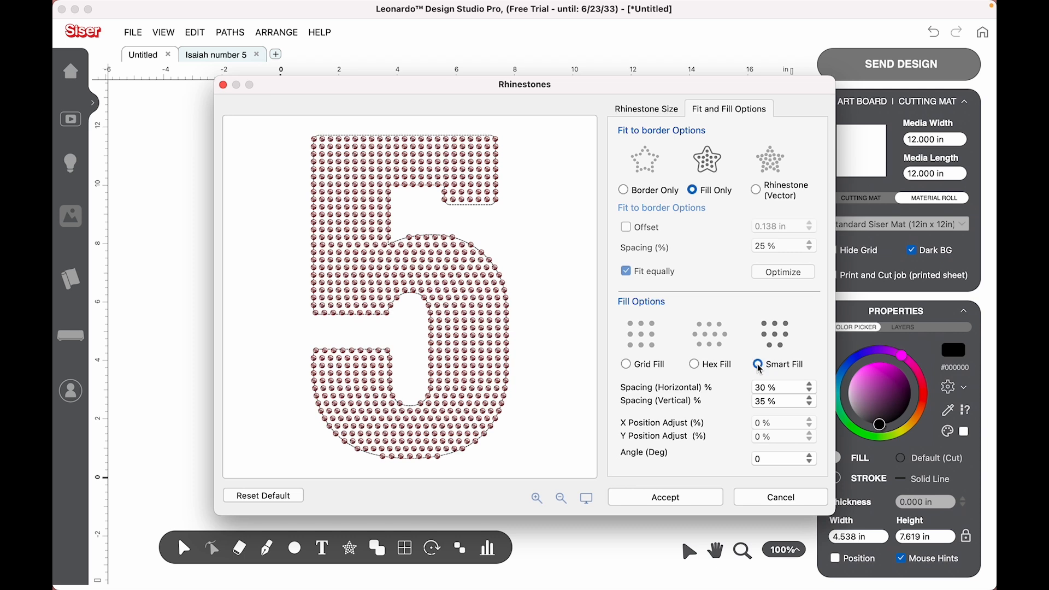
Step: Set the horizontal spacing of the Smart Fill to 50%
left_click(811, 385)
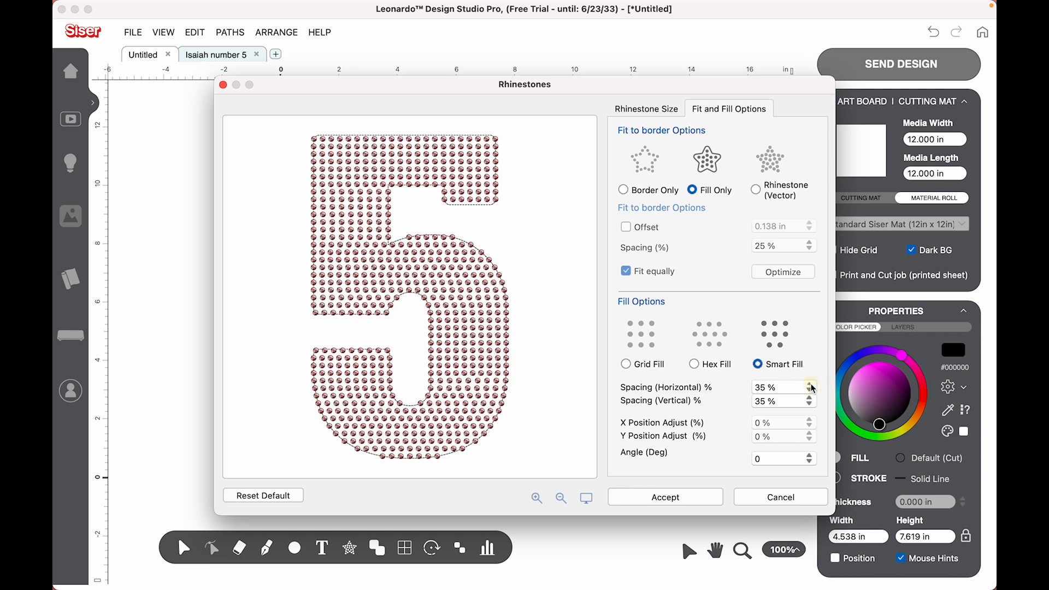
left_click(811, 386)
left_click(812, 386)
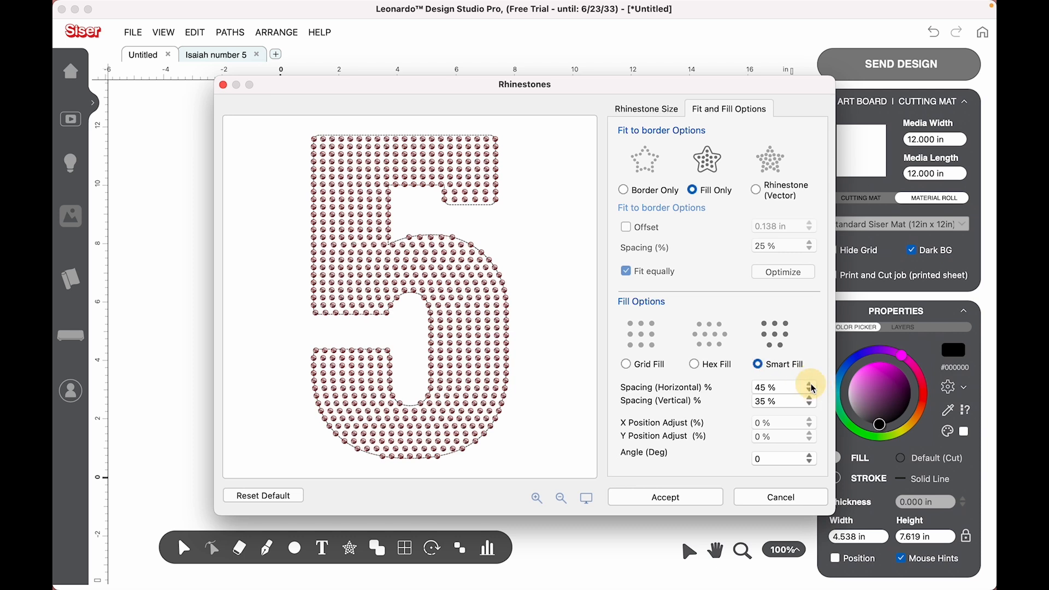
left_click(812, 386)
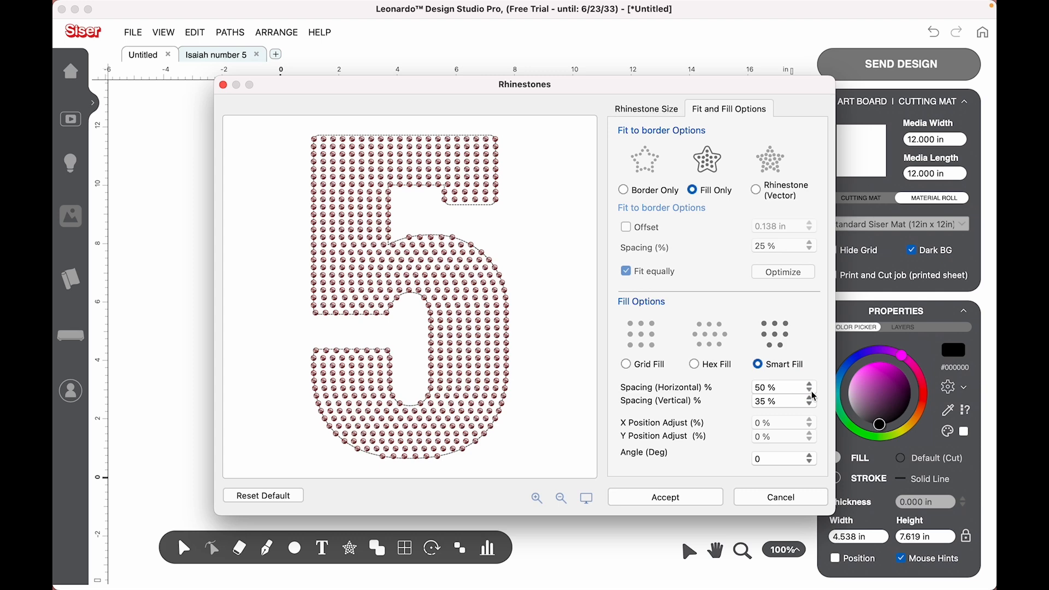
Step: Preview the Smart Fill with tighter vertical spacing and return the vertical spacing to 35%
left_click(812, 405)
left_click(811, 406)
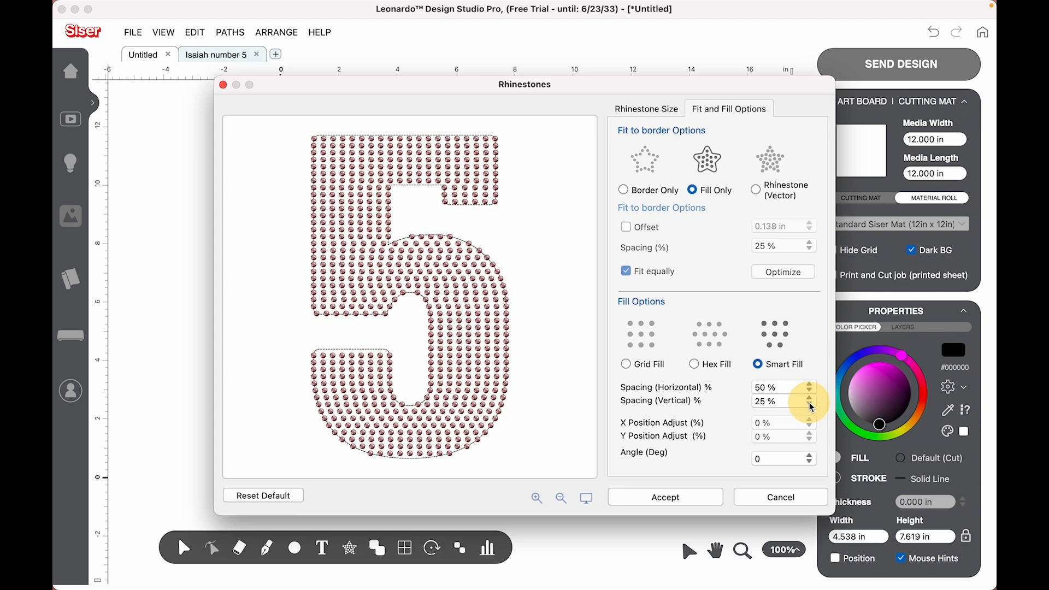
left_click(811, 406)
left_click(812, 401)
left_click(811, 401)
left_click(811, 400)
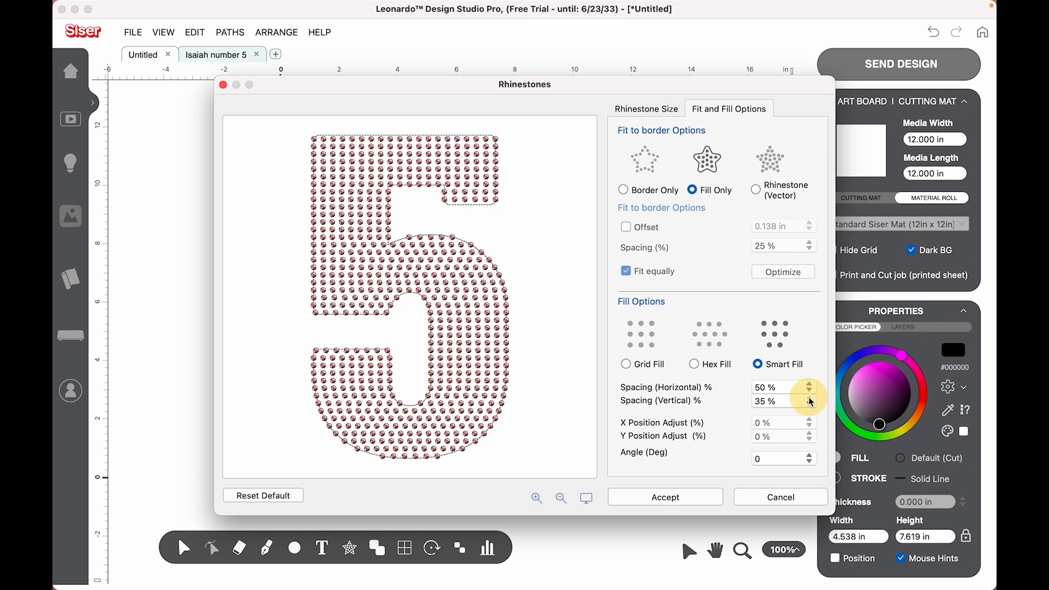
left_click(811, 400)
left_click(812, 406)
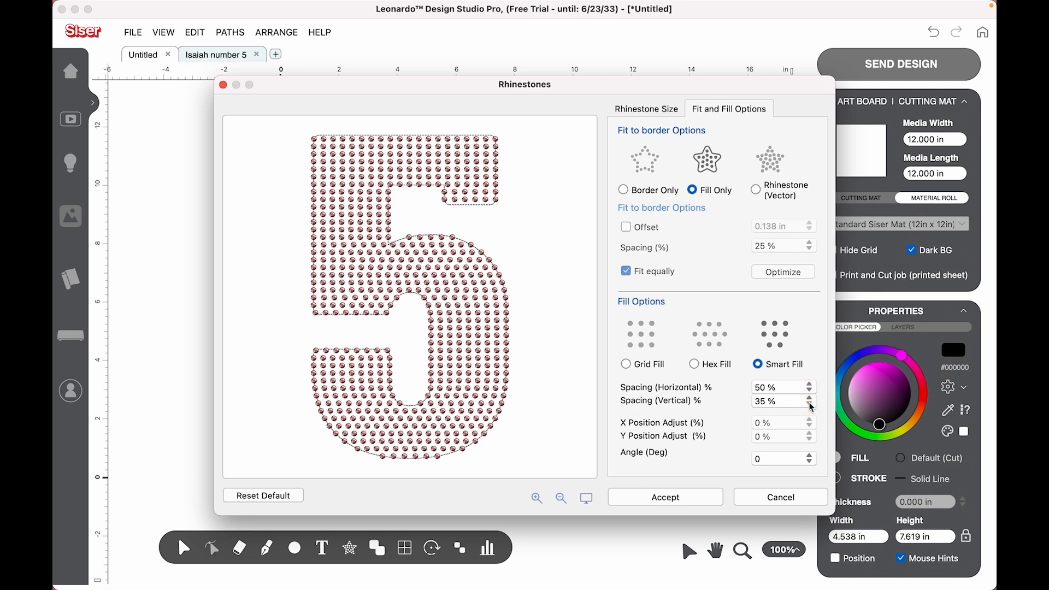
Step: Reset the rhinestone settings to default and set the Grid Fill angle to 0 degrees
left_click(263, 496)
left_click(629, 369)
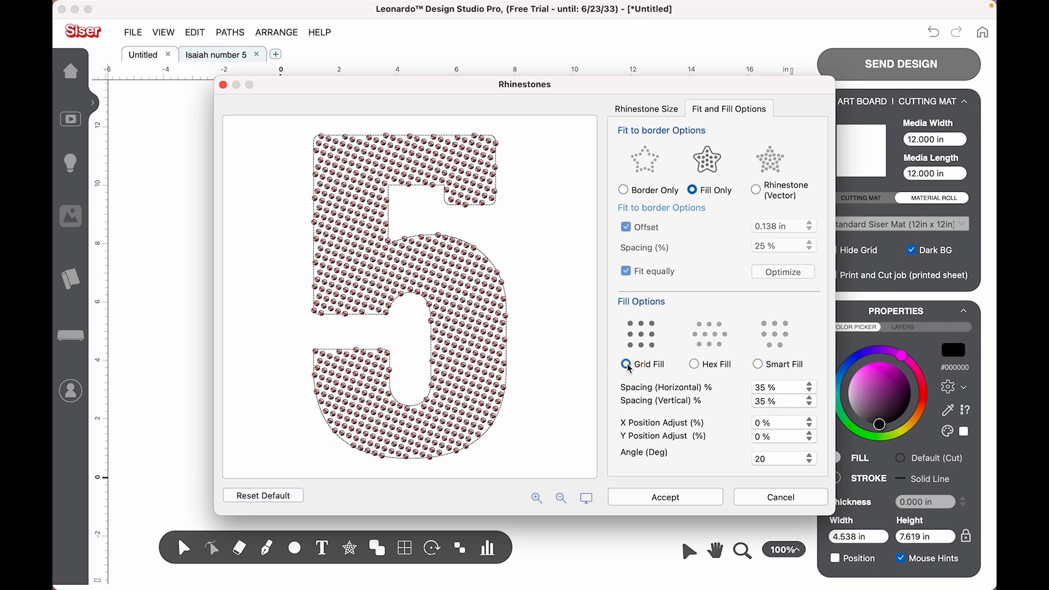
left_click(811, 463)
left_click(811, 463)
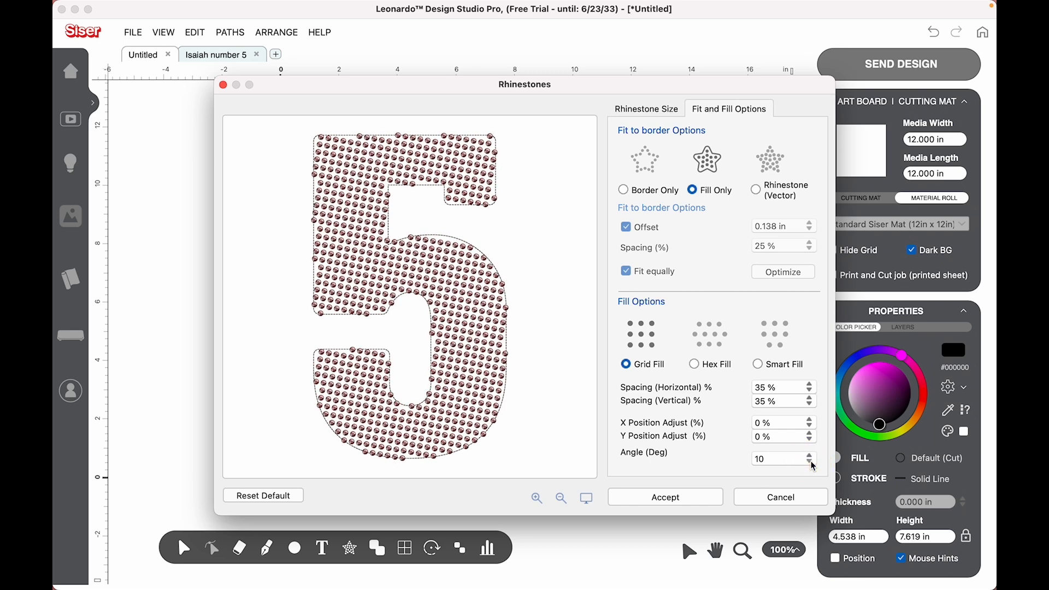
left_click(811, 464)
left_click(812, 464)
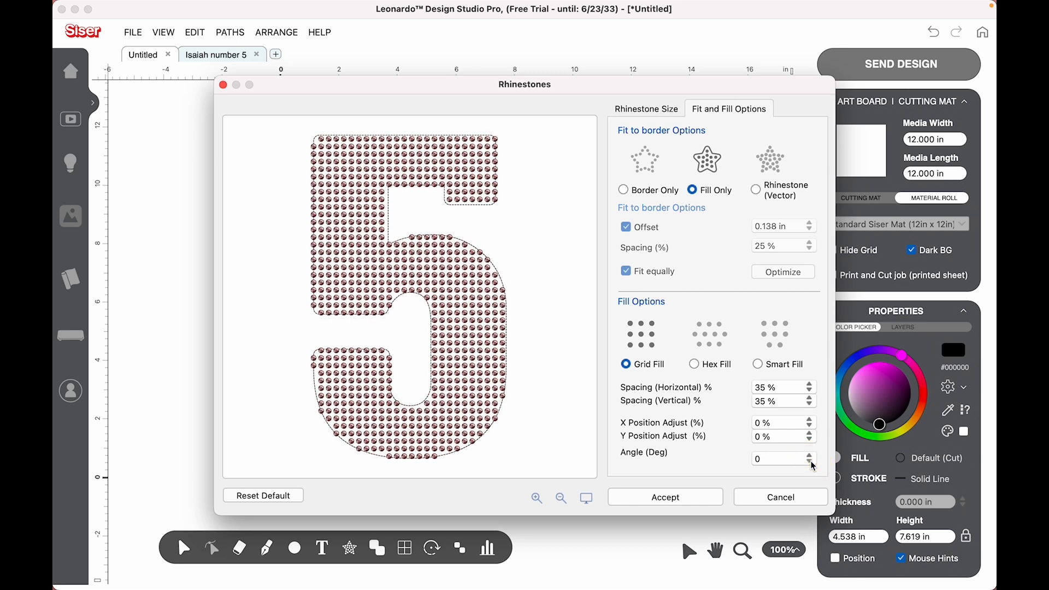
Step: Choose Smart Fill and apply the rhinestones to the number 5
left_click(758, 365)
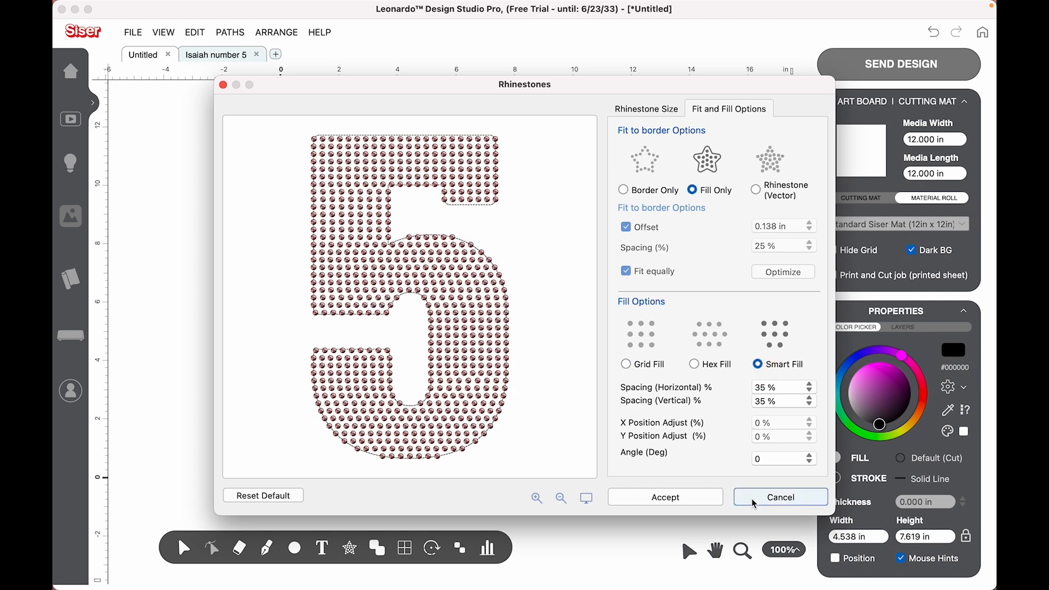
left_click(702, 500)
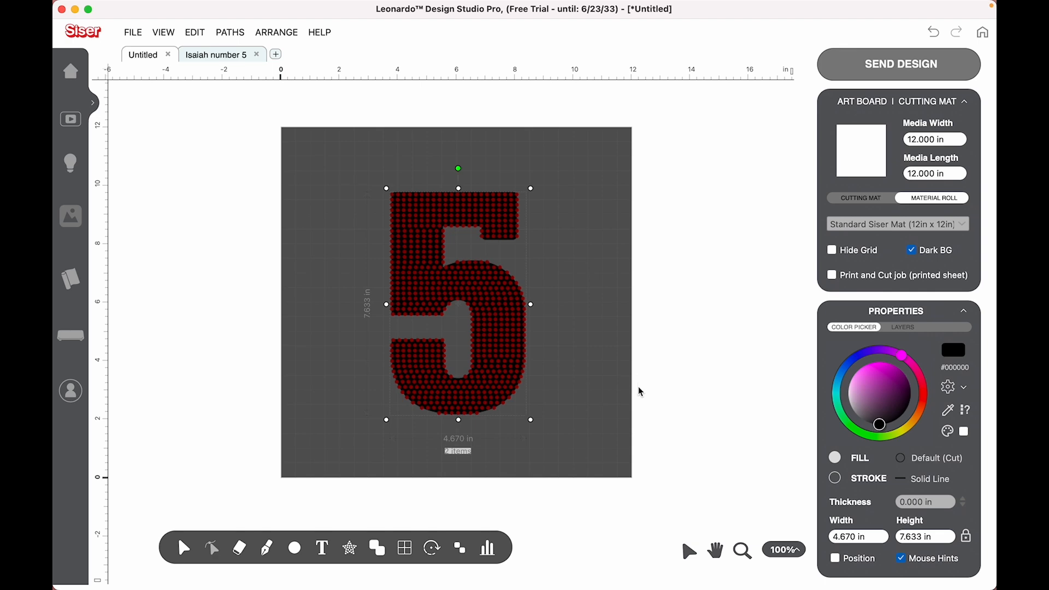
Step: Separate the rhinestones from the black number 5, shift the number left, and place the rhinestones back over it
left_click(506, 384)
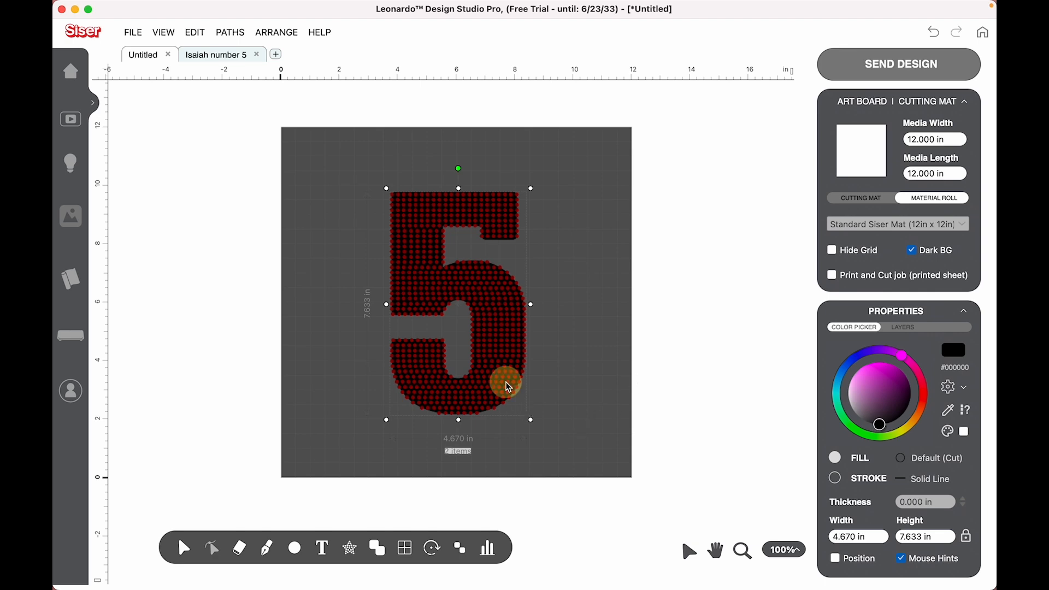
left_click_drag(508, 387, 648, 415)
left_click(492, 497)
left_click_drag(520, 393, 473, 393)
left_click_drag(669, 390, 475, 390)
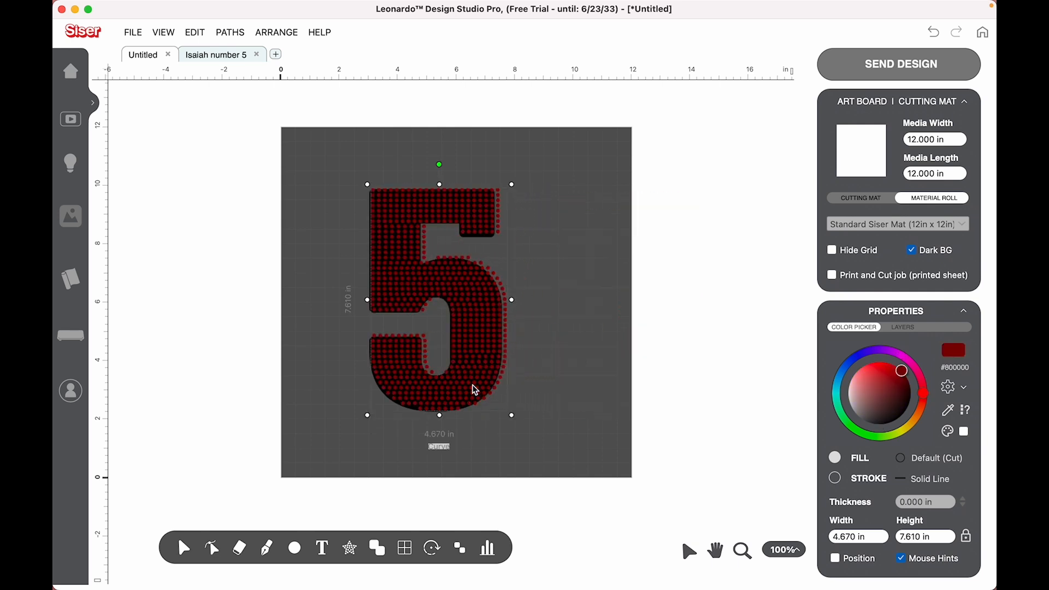
Step: Nudge the rhinestones slightly to line them up better with the black number 5 underneath
left_click(742, 550)
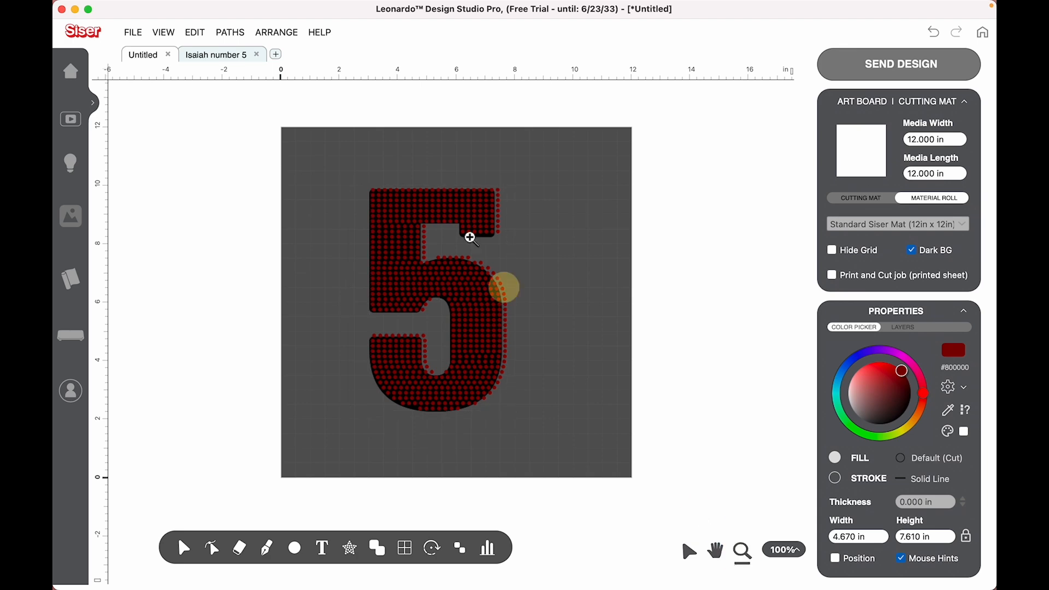
left_click_drag(339, 162, 528, 417)
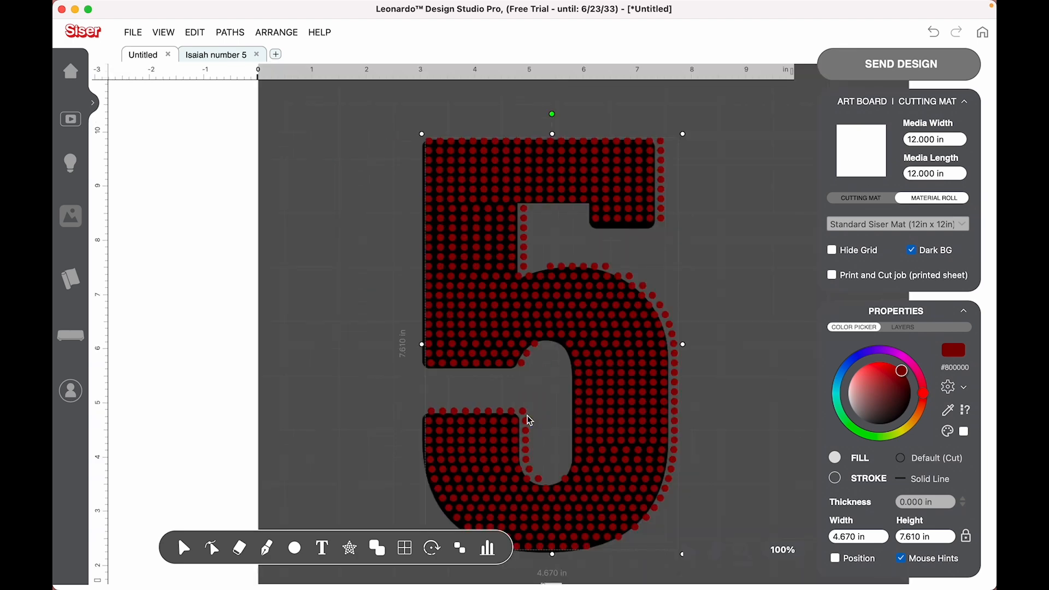
left_click(746, 374)
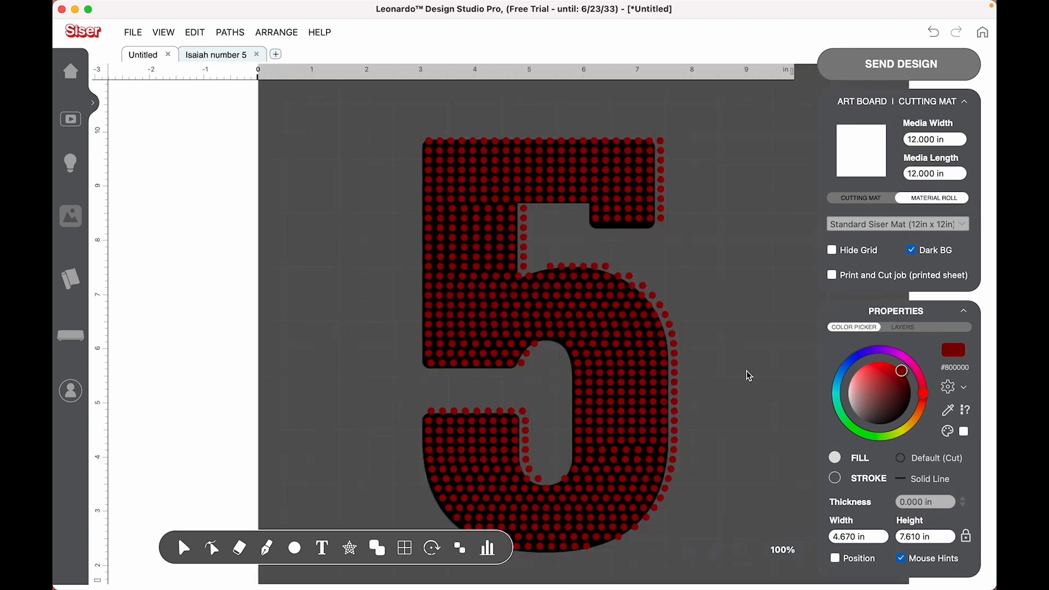
mouse_move(651, 219)
left_mouse_down()
mouse_move(745, 216)
mouse_move(643, 216)
left_mouse_up()
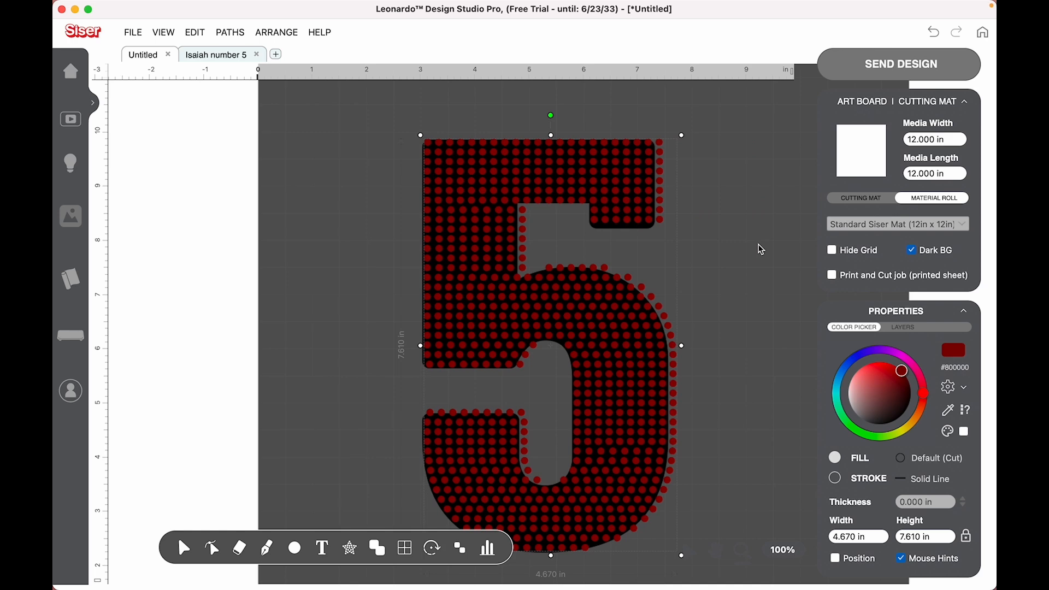
scroll(761, 249, "down", 2)
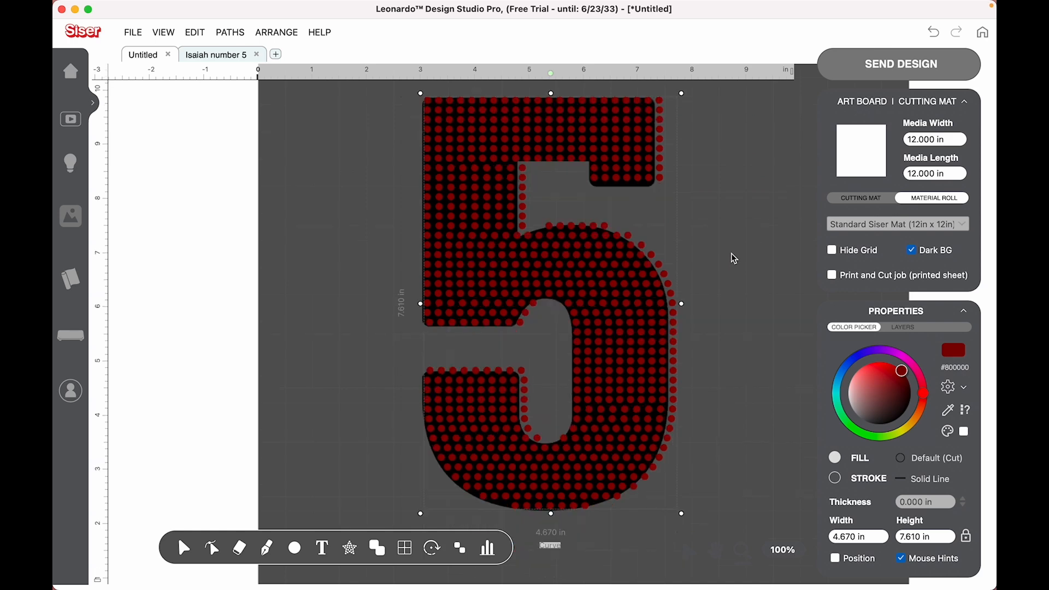
Step: Split the combined rhinestone curve into individual stones that can be edited separately
left_click(460, 548)
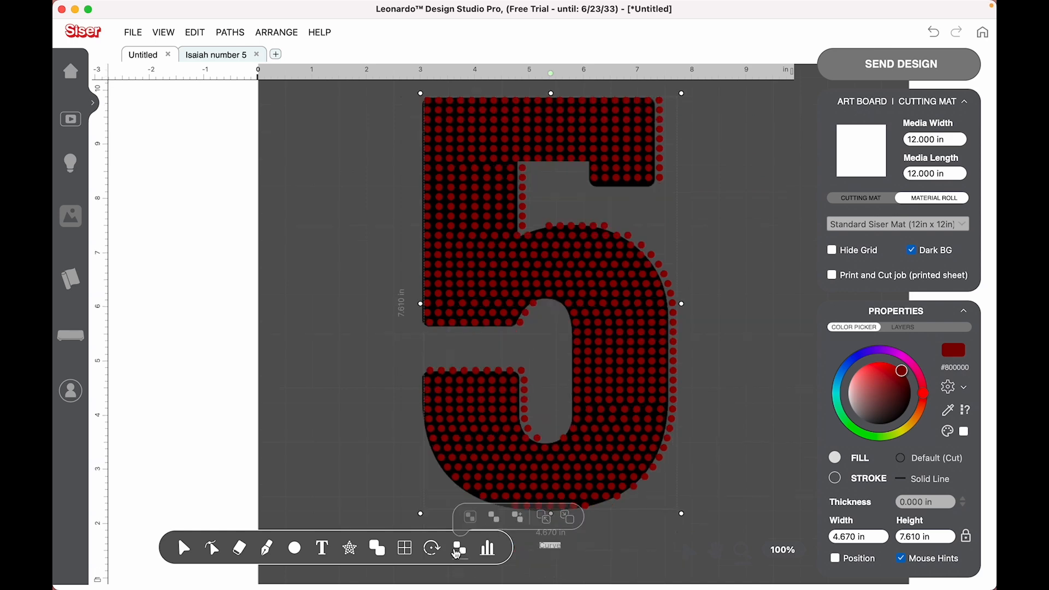
left_click(496, 520)
left_click(636, 553)
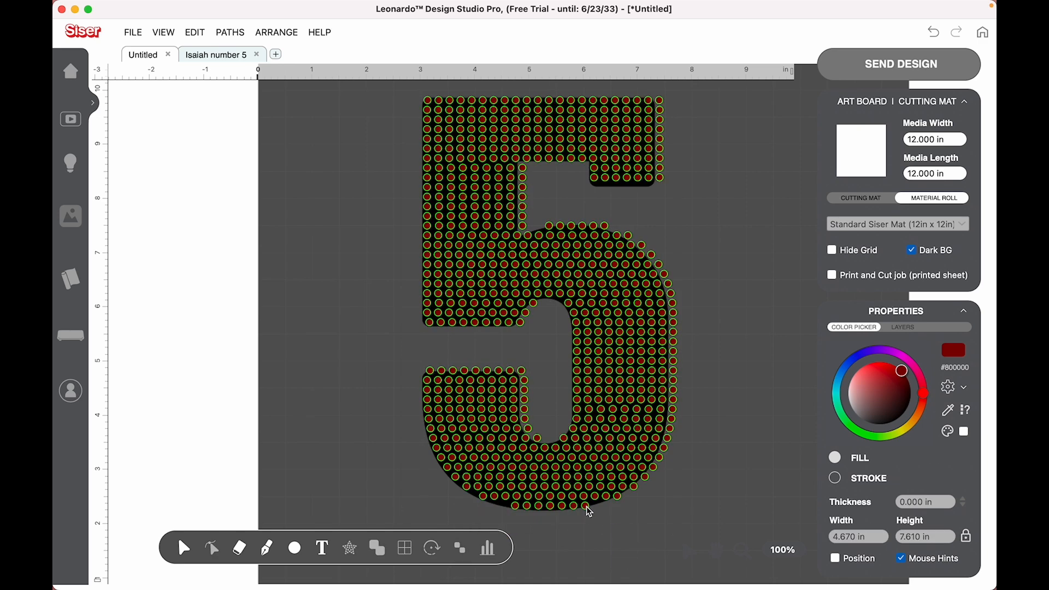
left_click(587, 508)
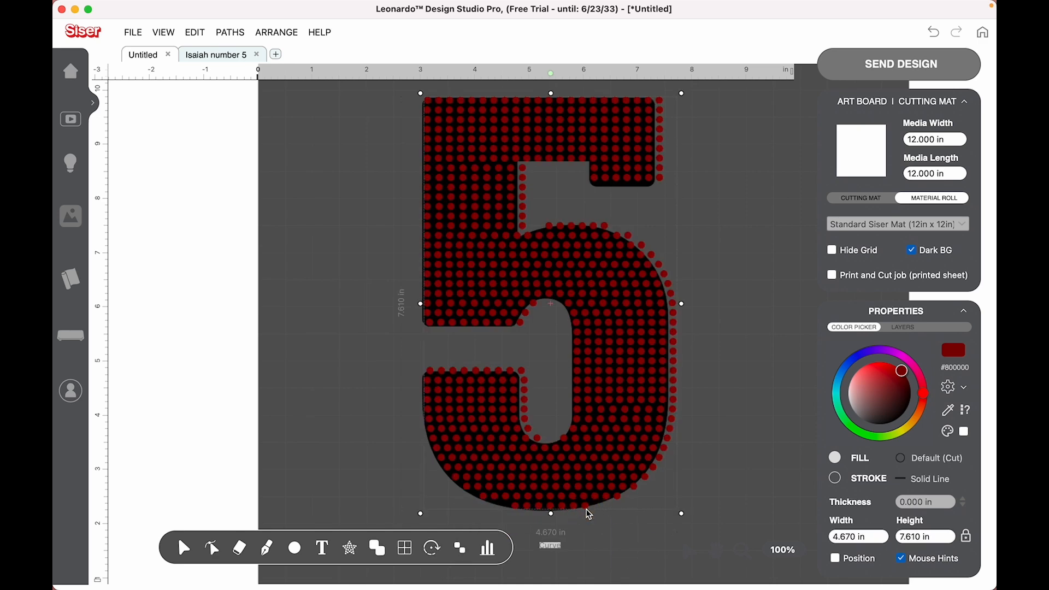
left_click(624, 550)
left_click(588, 507)
left_click(462, 546)
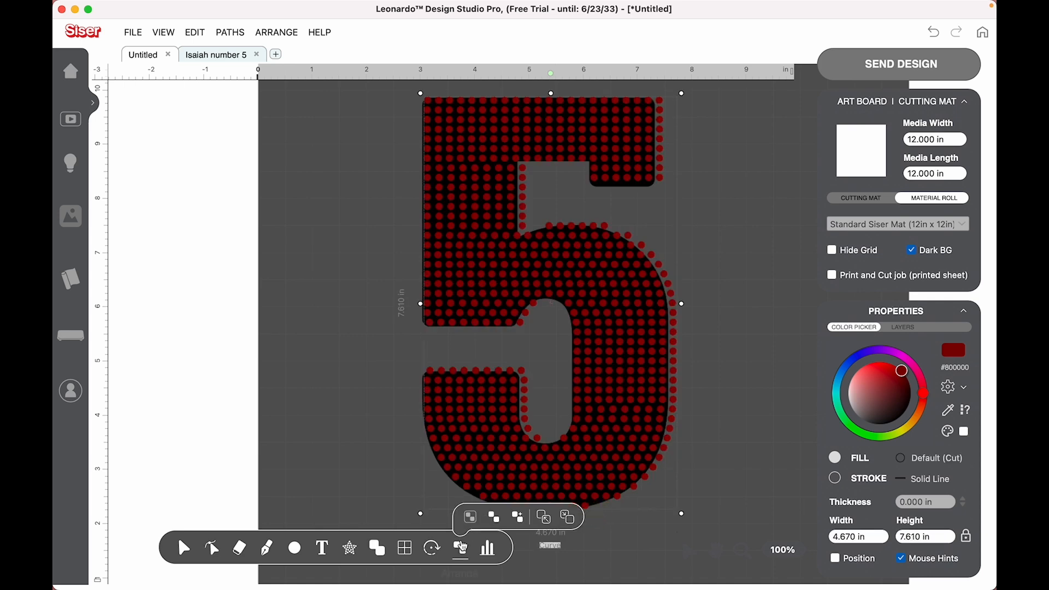
left_click(517, 518)
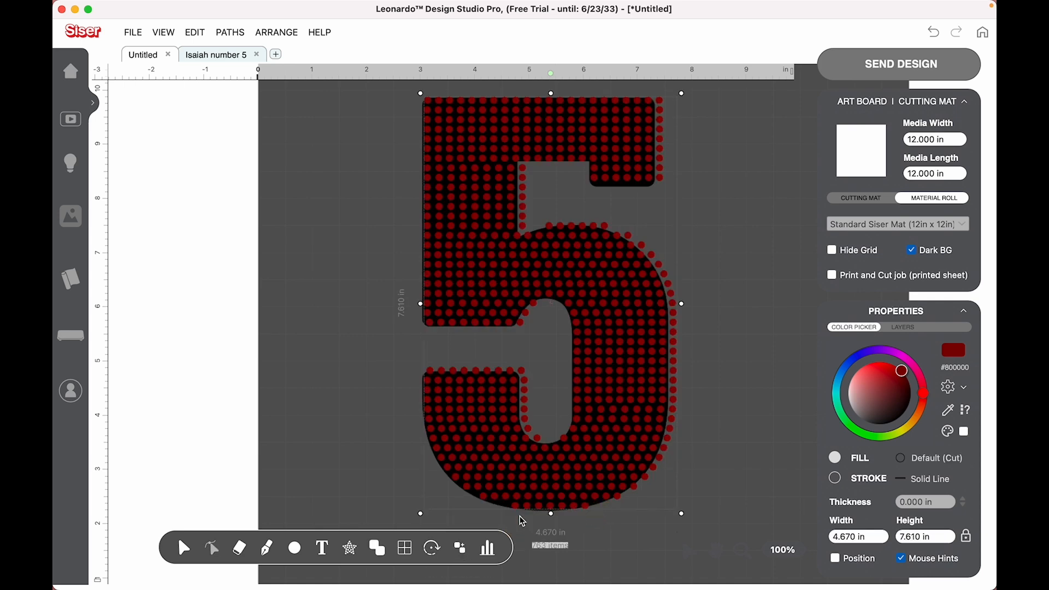
Step: Duplicate the right-hand stone of the bottom row, placing one copy just beyond each end of that row
left_click(589, 509)
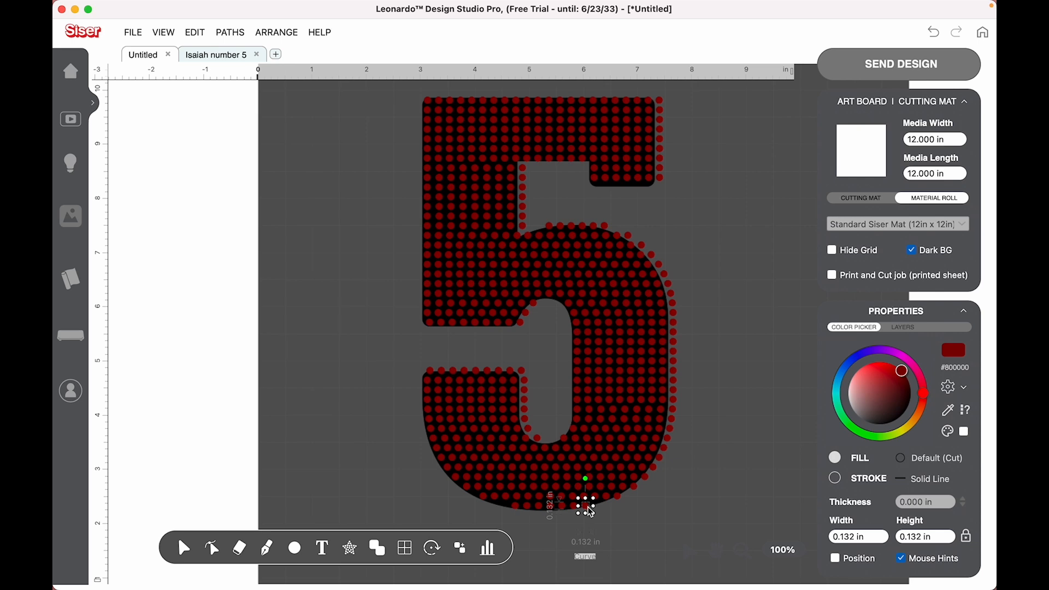
left_click_drag(589, 509, 599, 513)
left_click(637, 510)
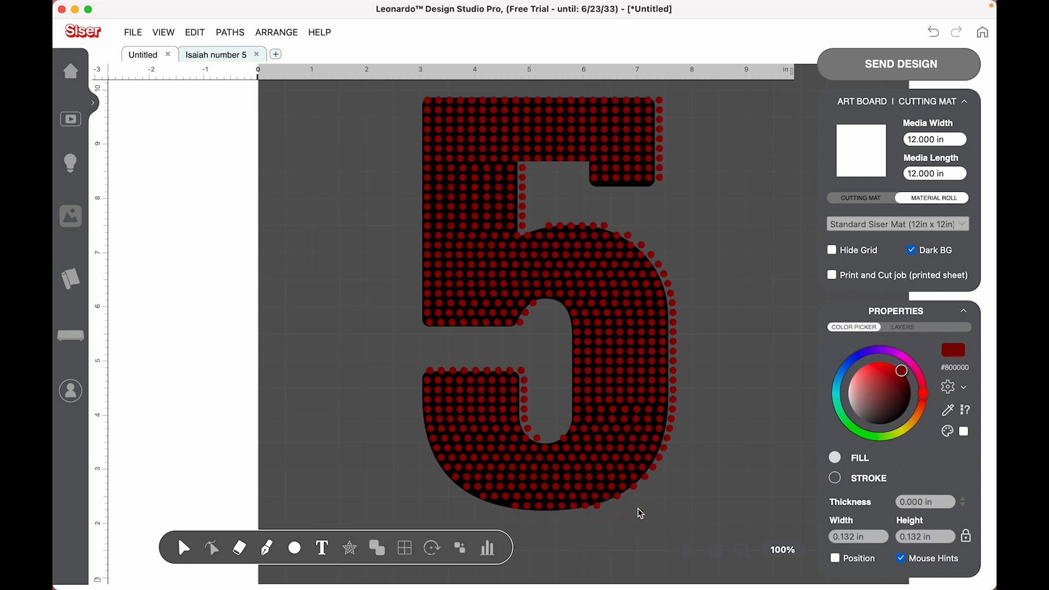
left_click(587, 510)
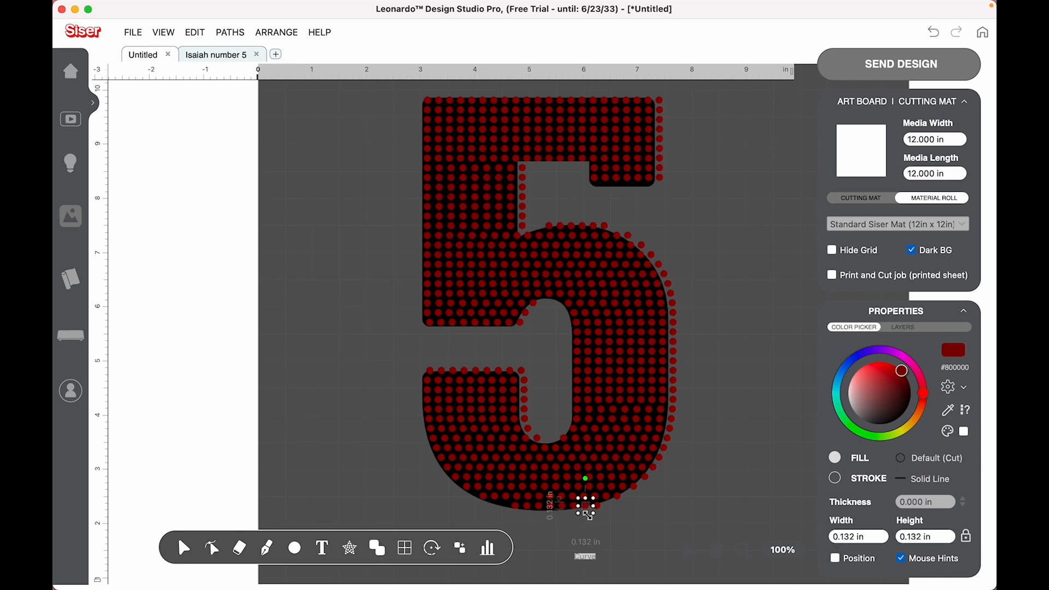
left_click_drag(588, 510, 503, 508)
left_click(592, 528)
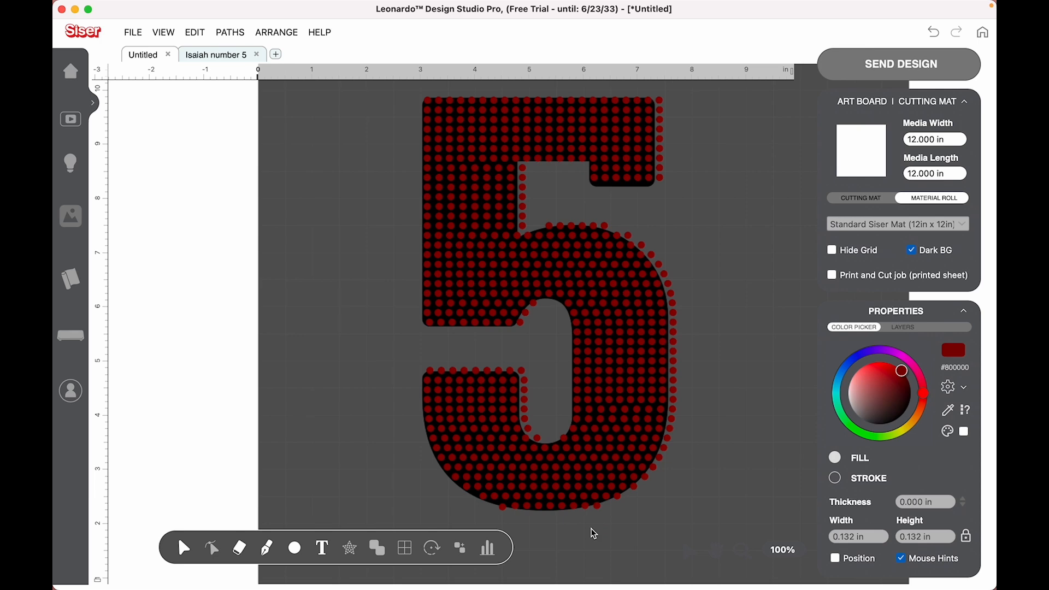
Step: Add another duplicate stone at the right end of the bottom row, following the number's curve
left_click(587, 507)
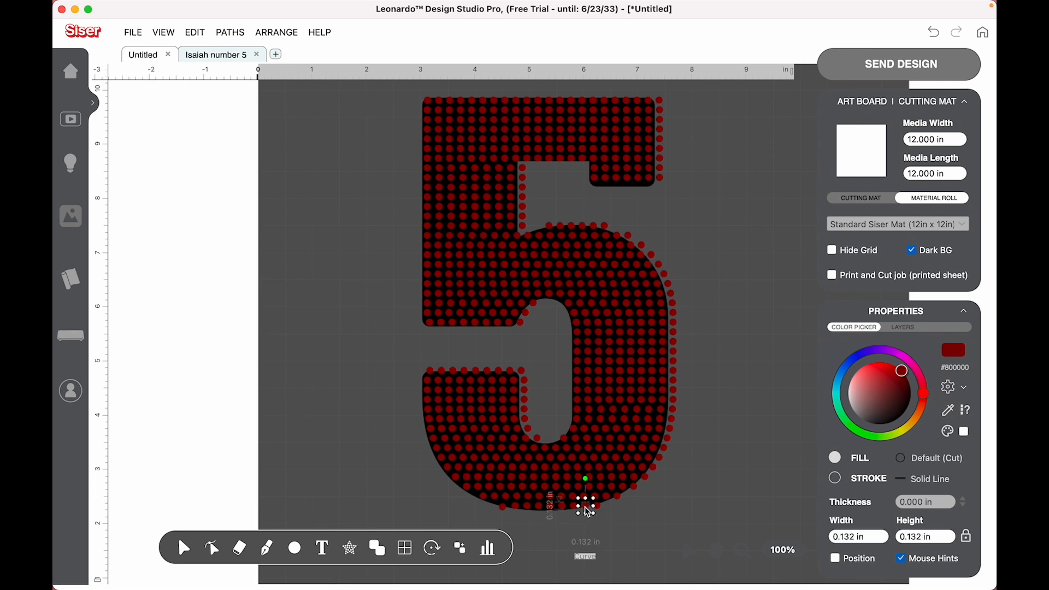
left_click_drag(588, 512, 611, 510)
key("super+z")
left_click(598, 530)
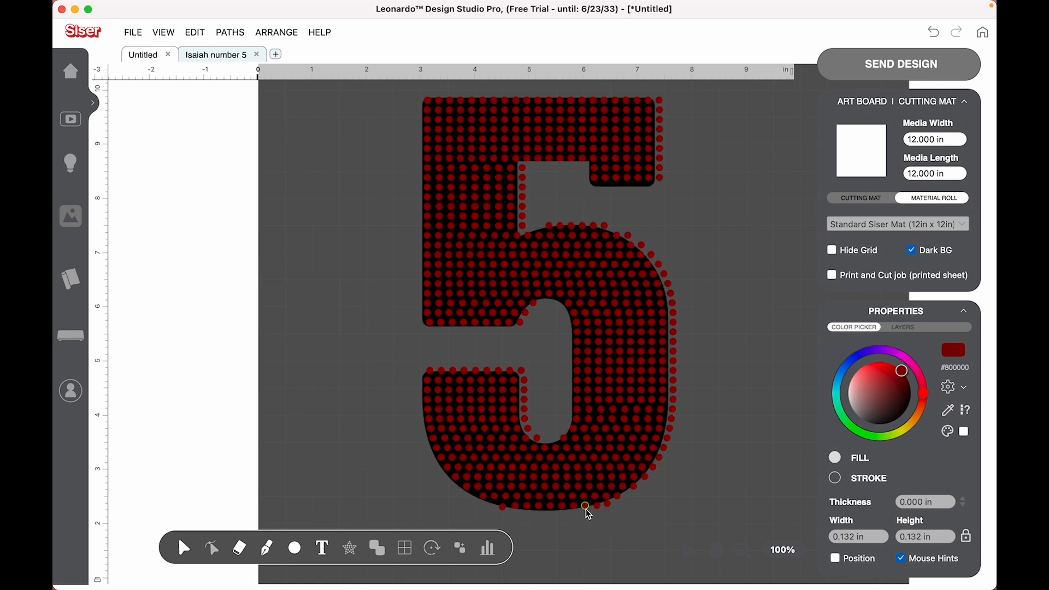
Step: Add another stone at the left end of the bottom row, following the number's curve
left_click(551, 511)
left_click(503, 513)
left_click(493, 510)
left_click(542, 517)
left_click(569, 506)
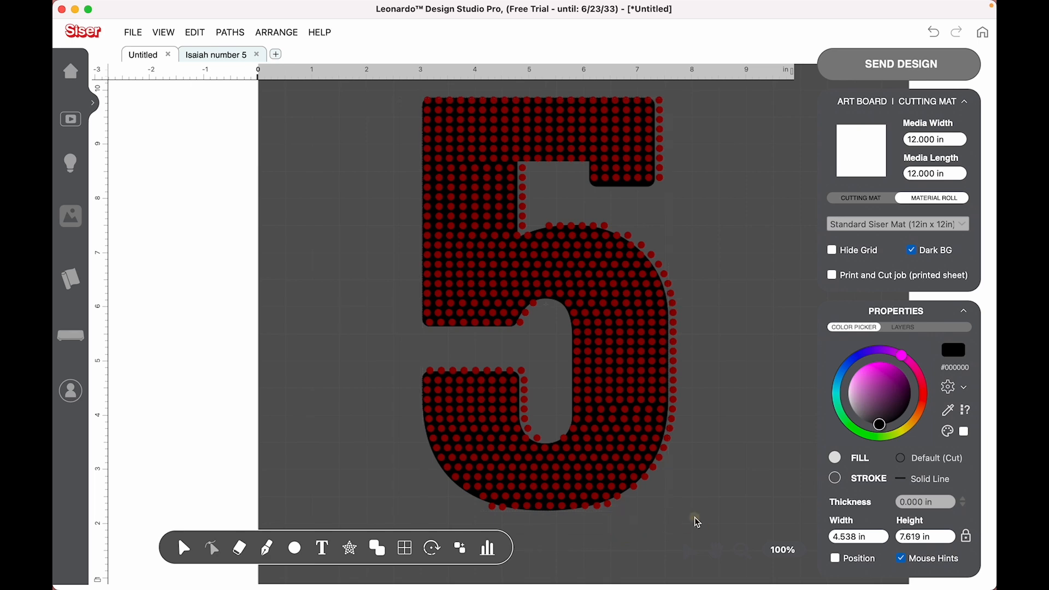
Step: Move the black number 5 off to the right of the rhinestones
left_click(695, 519)
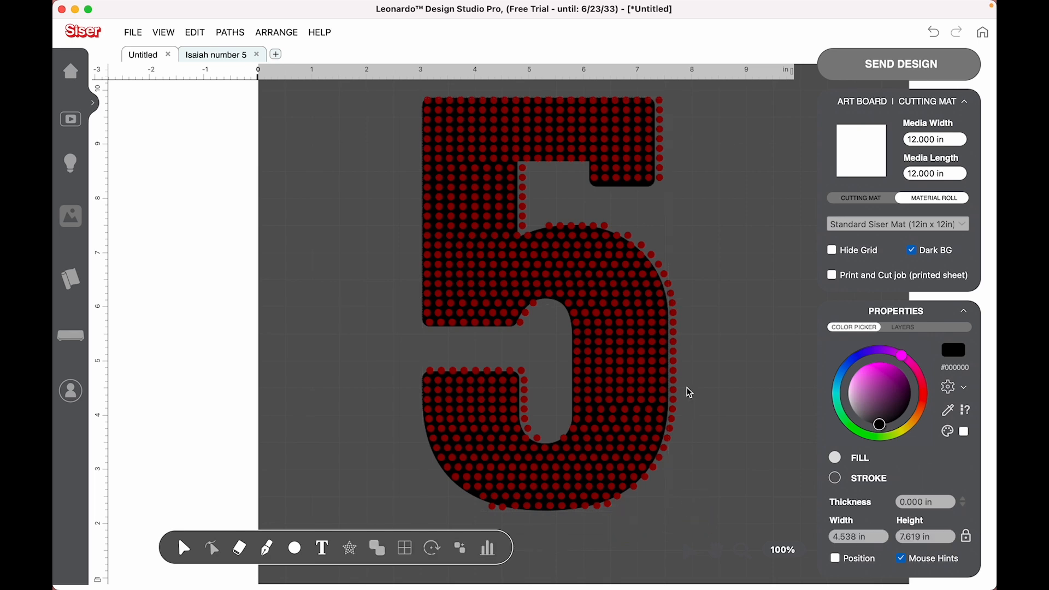
left_click(619, 195)
left_click_drag(618, 195, 898, 185)
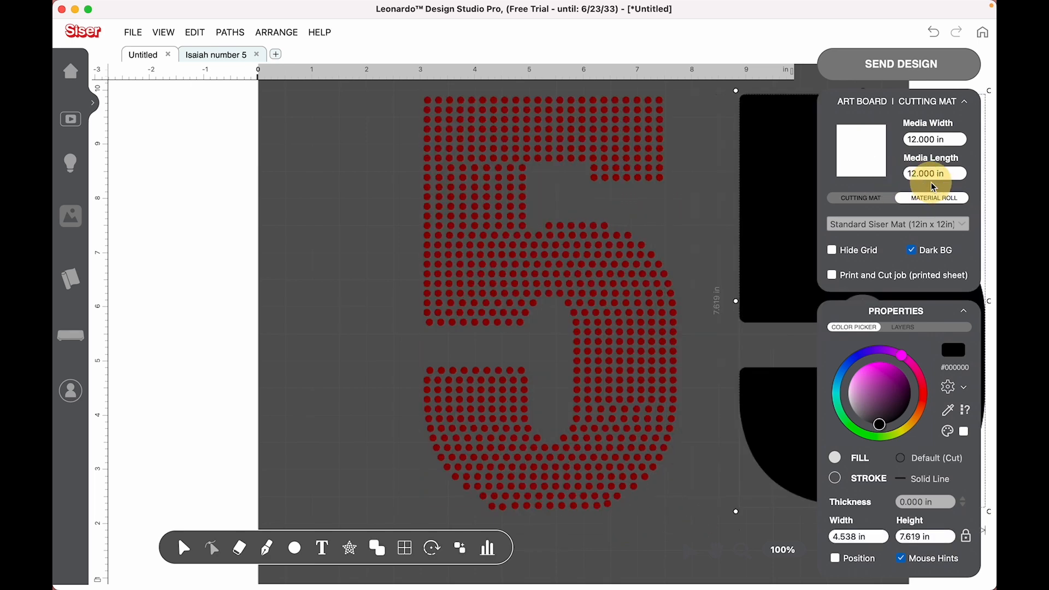
Step: Align the bottom row of stones in a straight horizontal line and duplicate one stone at the right end of the bowl's uppermost row
left_click_drag(483, 513, 627, 526)
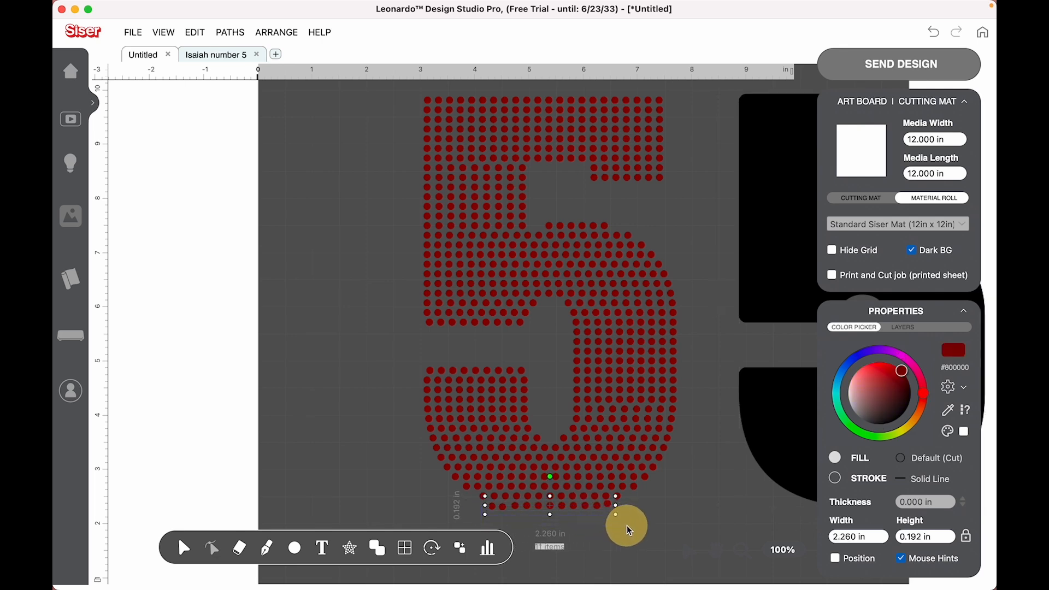
left_click(489, 554)
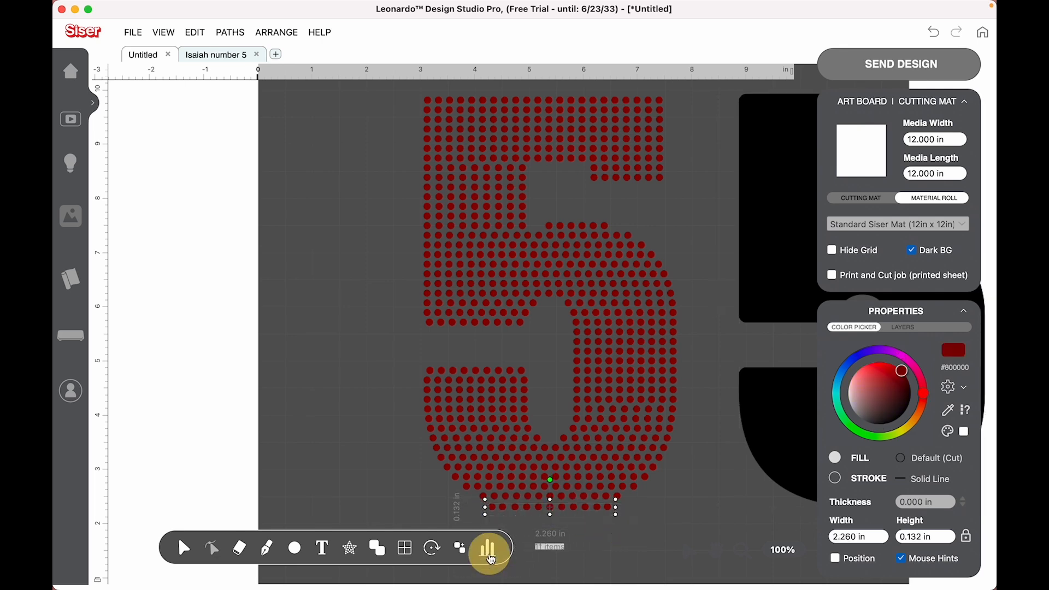
left_click(703, 543)
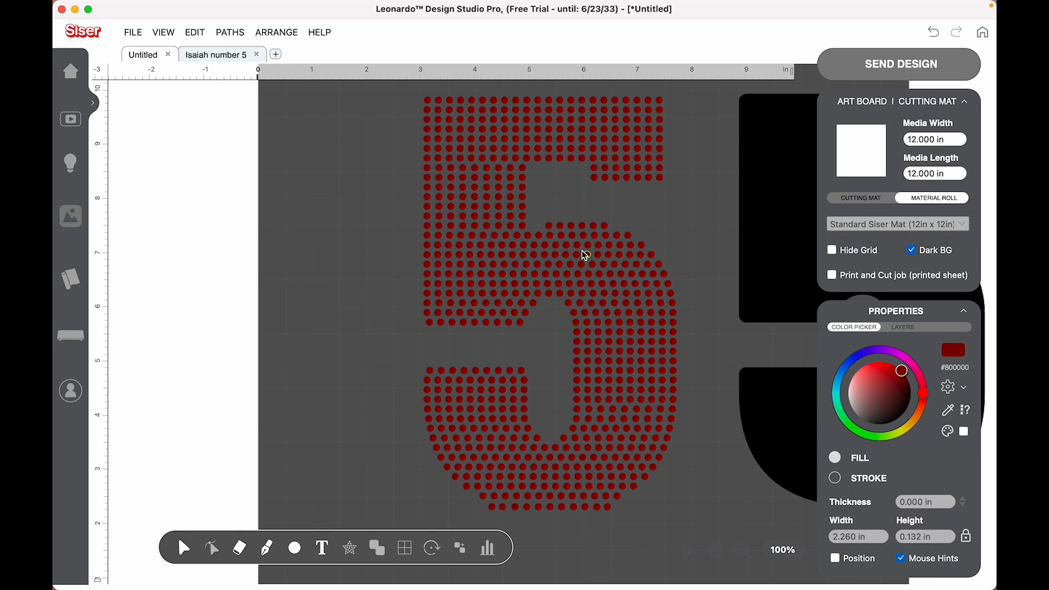
left_click(606, 227)
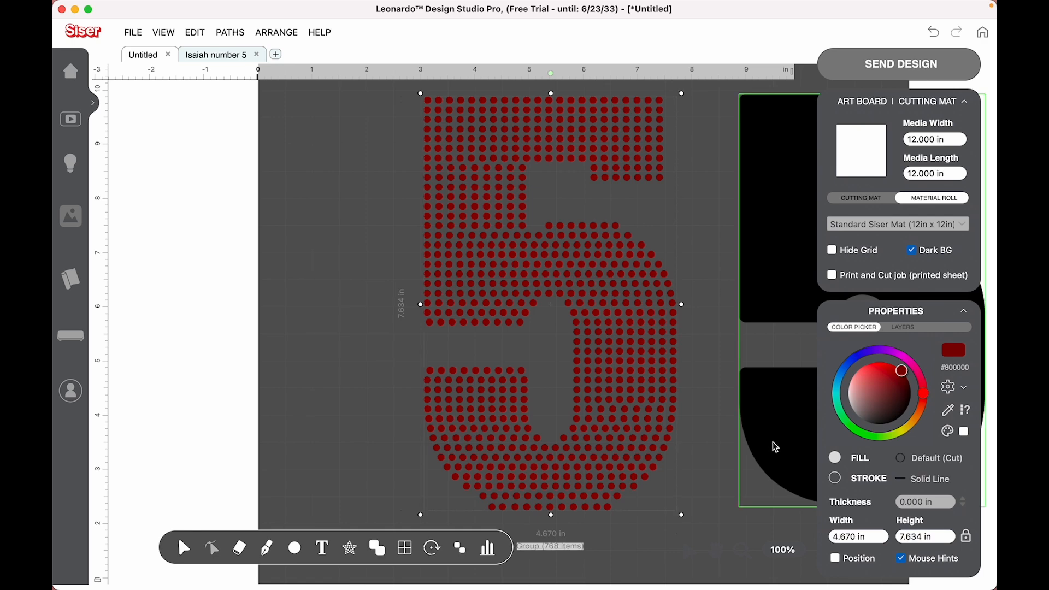
Step: Place the black number 5 behind the rhinestones to compare their shapes, and move it back off to their right
left_click_drag(774, 443, 463, 448)
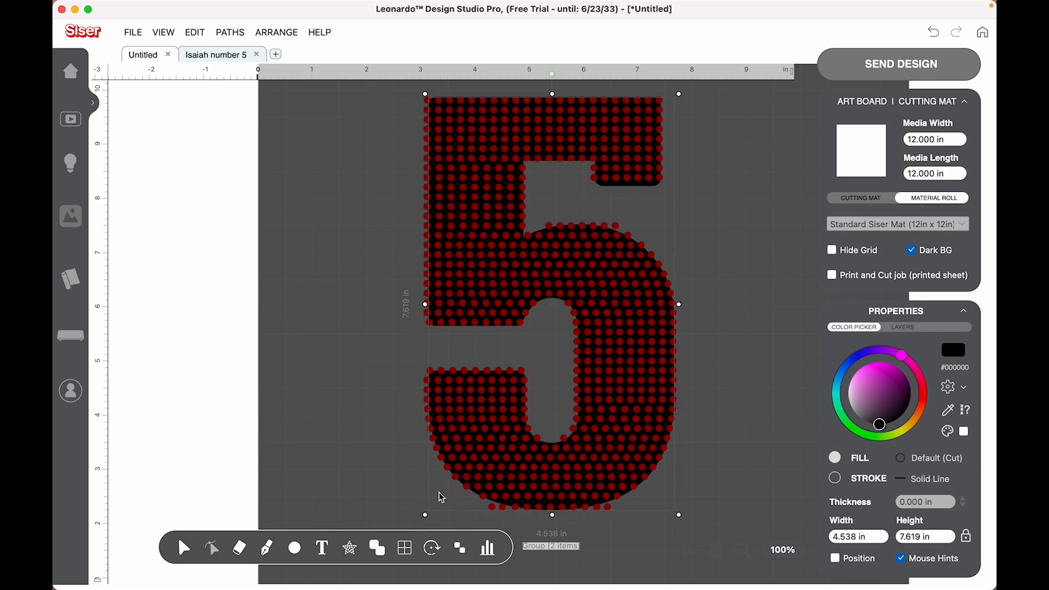
key("super+a")
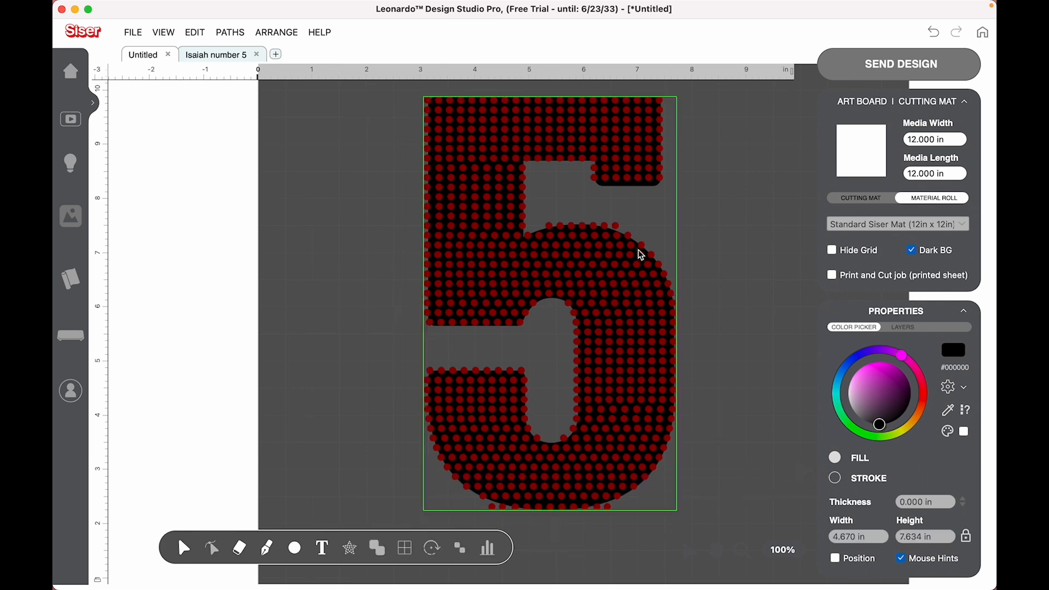
left_click(856, 199)
left_click_drag(856, 199, 924, 201)
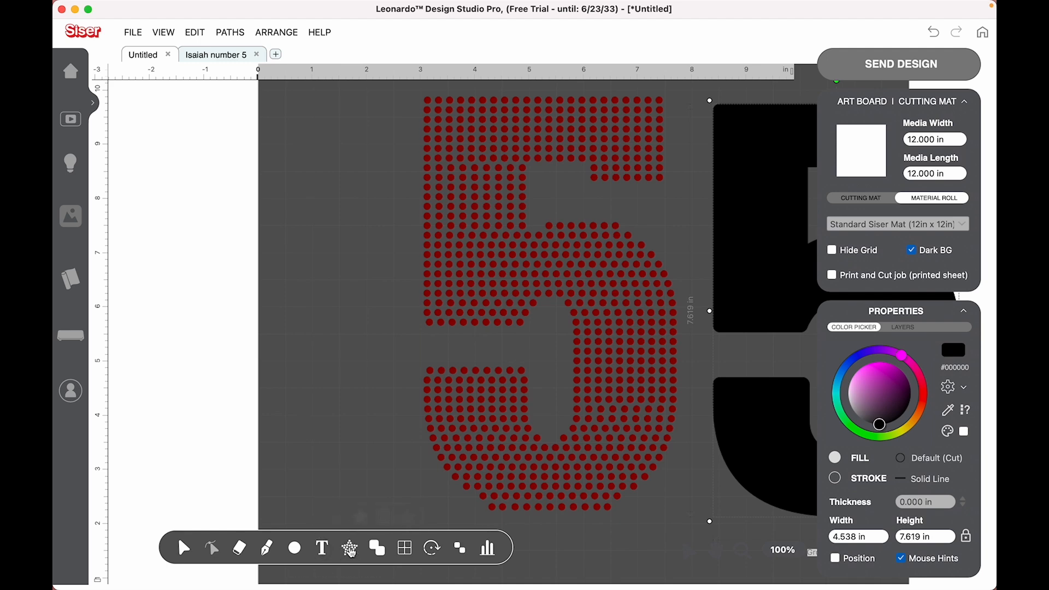
Step: Start a cutting contour for the black number 5 as an editable cut-only contour with a muted pink contour colour
mouse_move(350, 547)
left_click(360, 517)
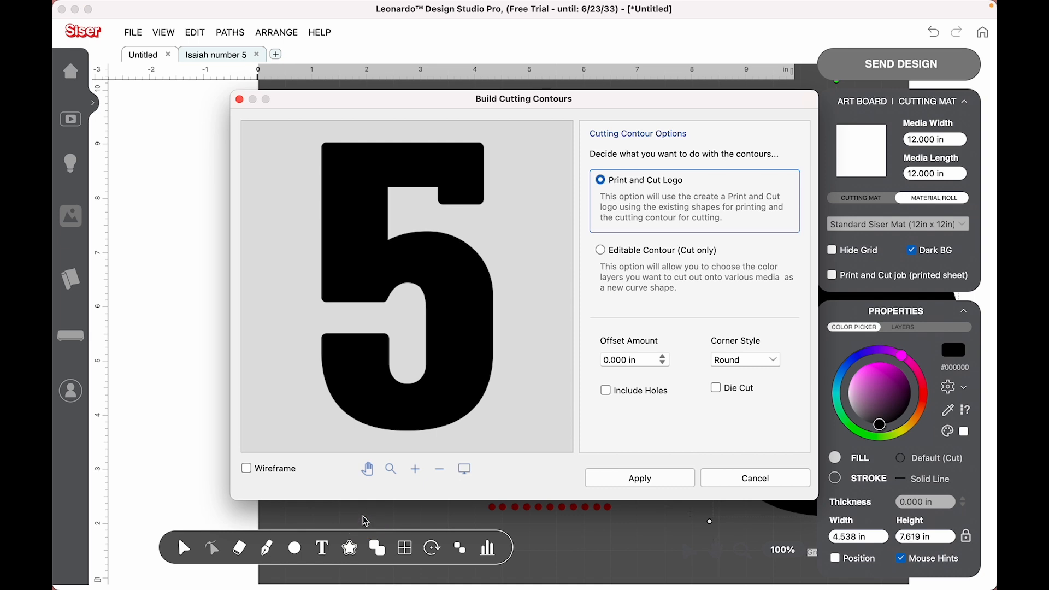
left_click(601, 251)
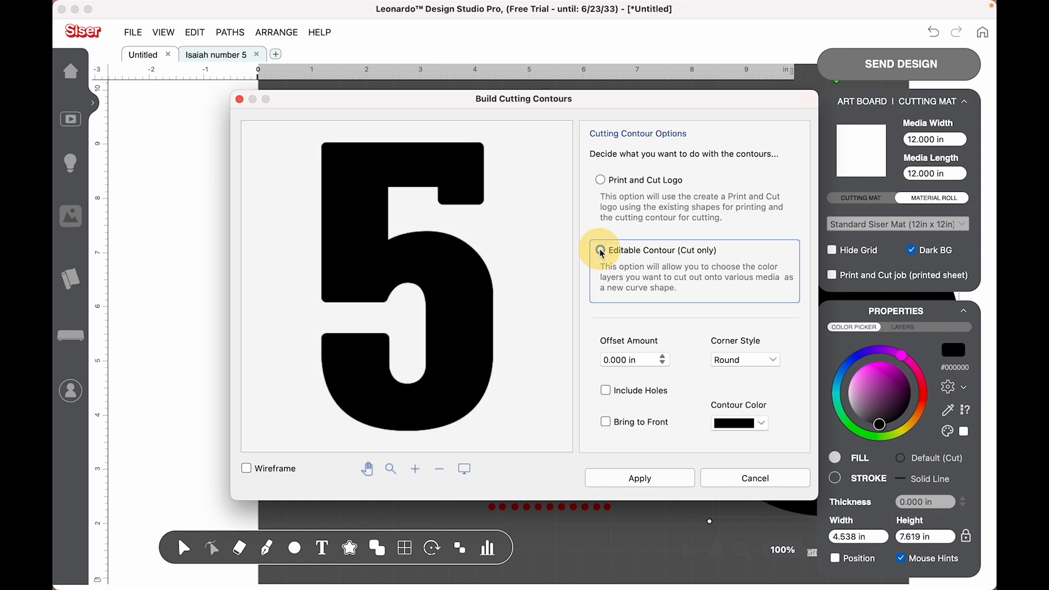
left_click(753, 424)
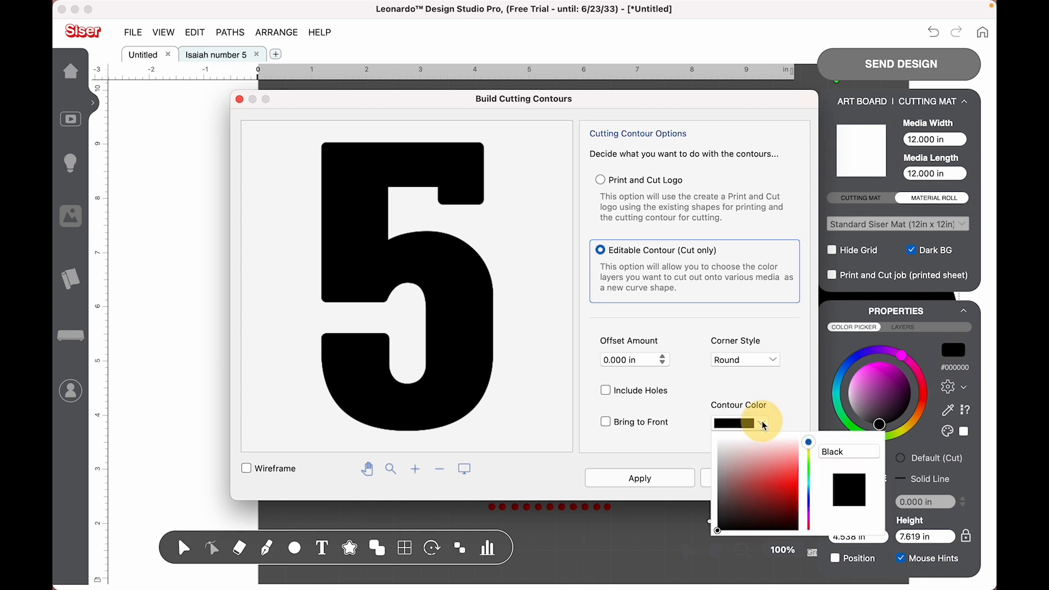
left_click(752, 464)
Step: Set the contour's offset amount to 0.114 in and apply it to the black number 5
left_click(663, 359)
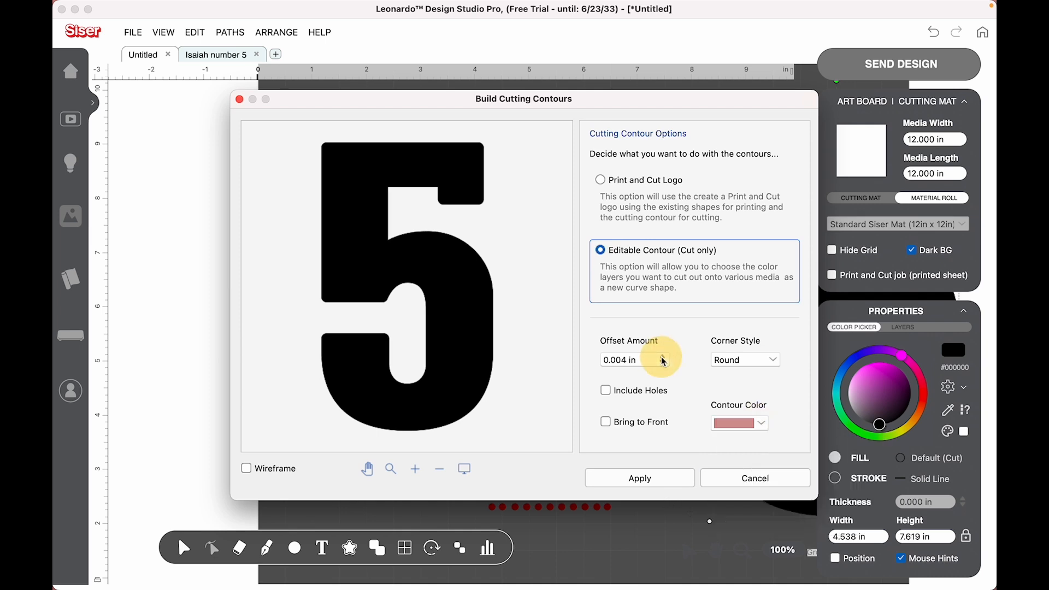
left_click(662, 358)
left_click(663, 358)
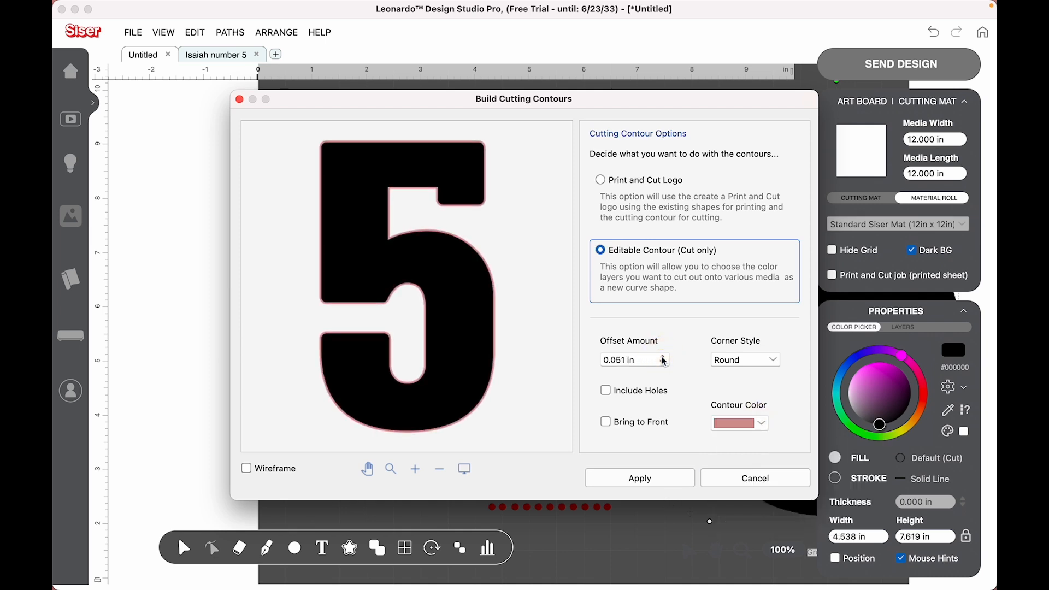
left_click(663, 358)
left_click(663, 358)
left_click(663, 358)
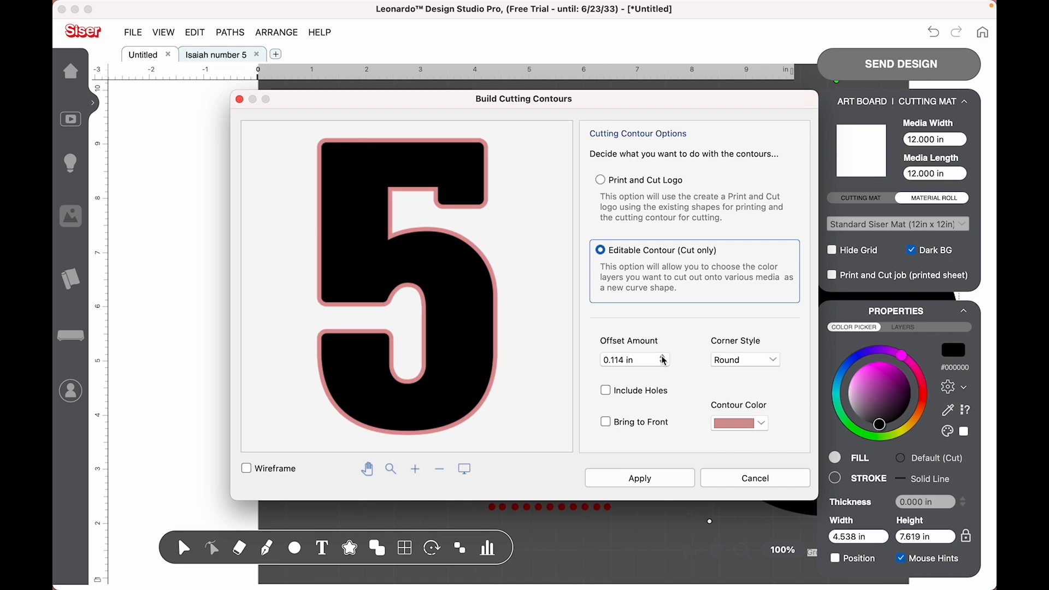
left_click(651, 477)
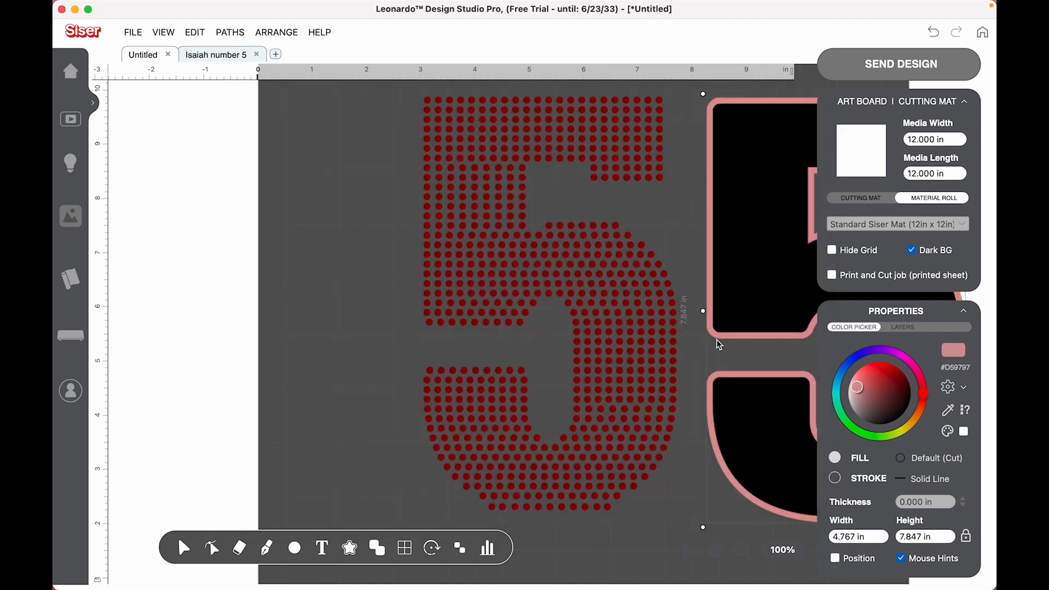
Step: Move the black number 5 down out of the way and centre the pink offset contour behind the rhinestones
left_click_drag(712, 332, 723, 533)
left_click_drag(743, 250, 461, 249)
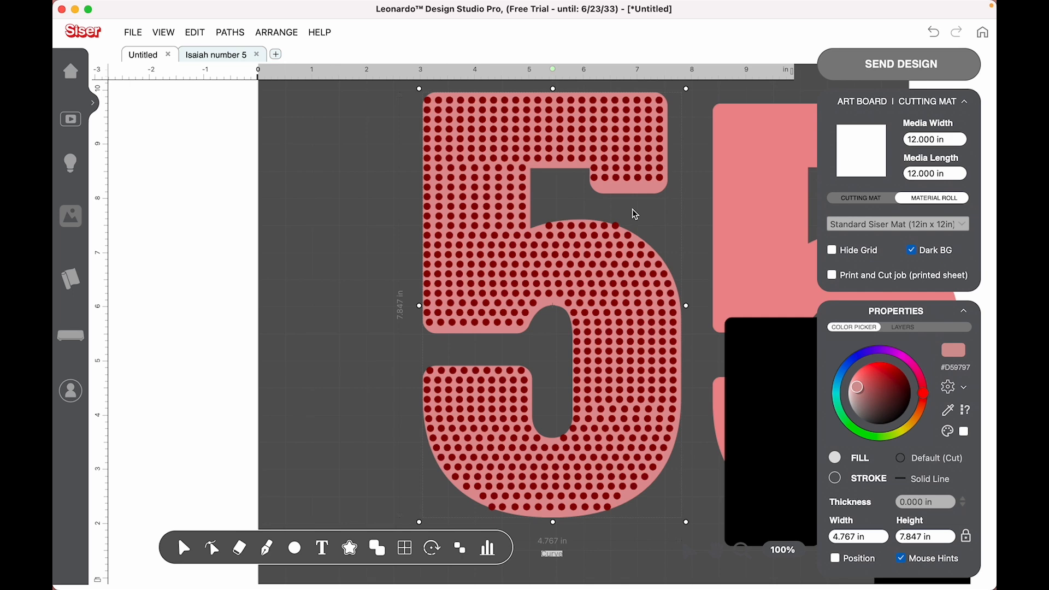
left_click(645, 191)
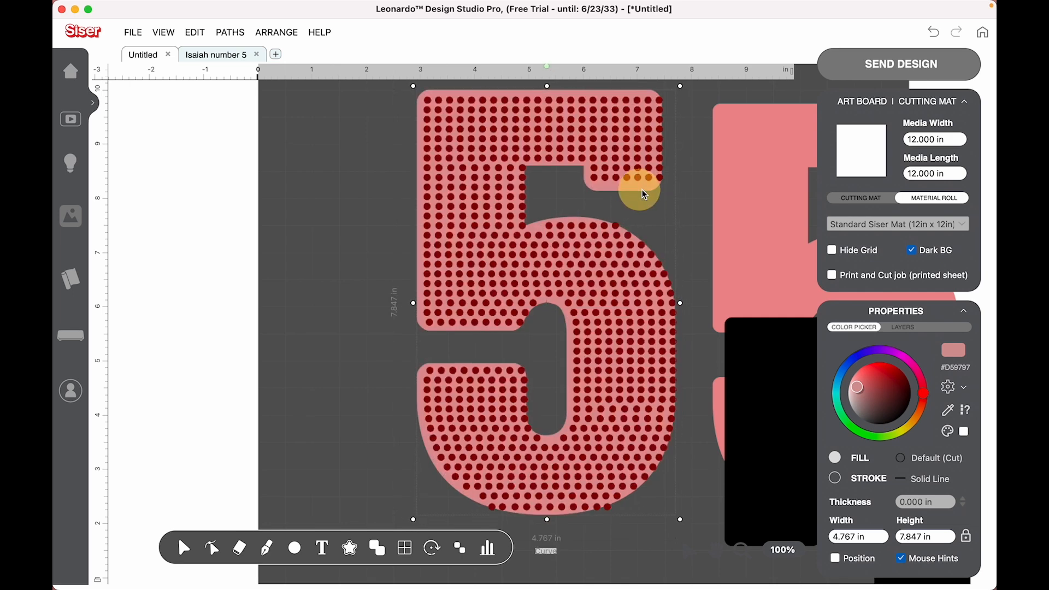
left_click_drag(642, 190, 646, 190)
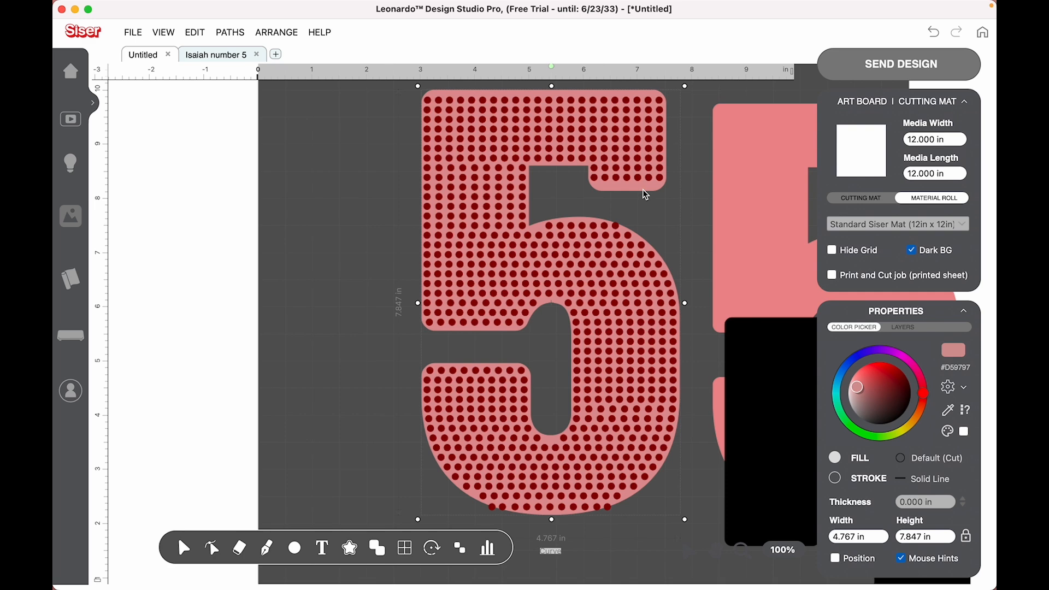
left_click(643, 191)
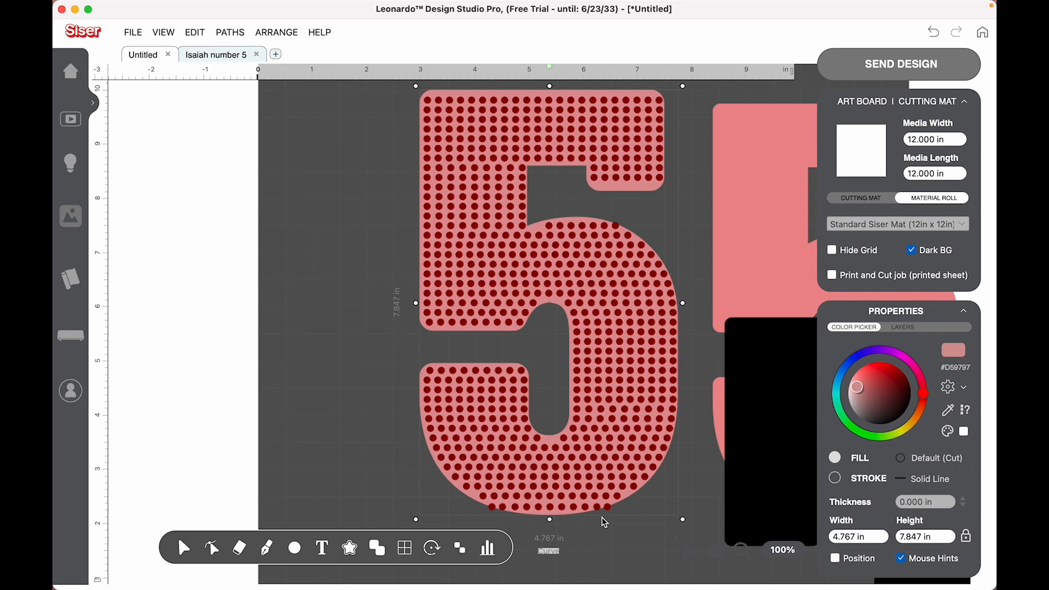
Step: Enlarge the pink contour to about 4.92 in wide and 7.97 in high, and recentre it behind the rhinestones
left_click(683, 520)
left_click_drag(684, 520, 688, 524)
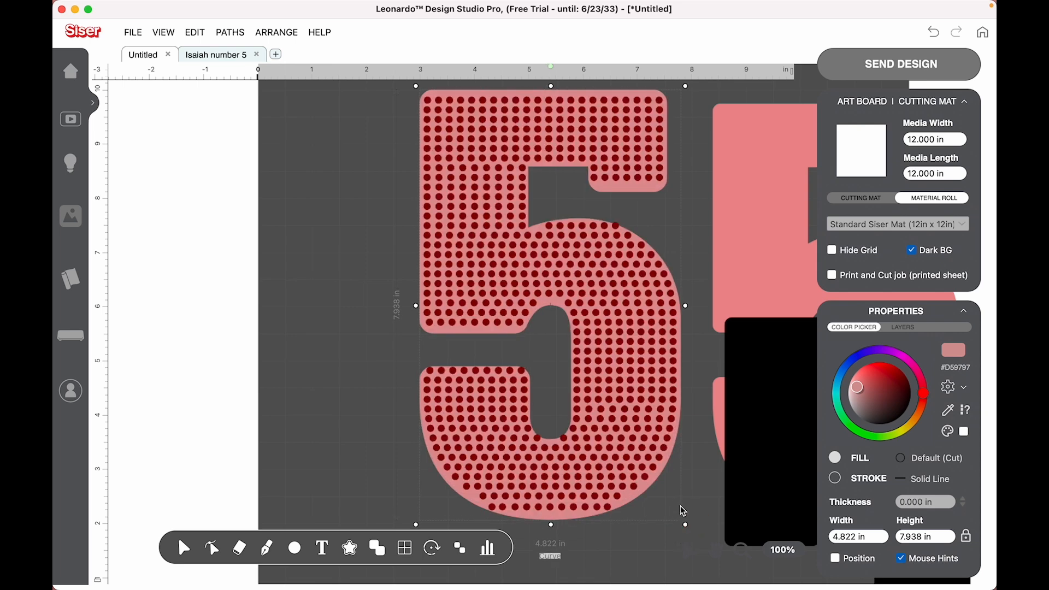
left_click_drag(657, 477, 657, 477)
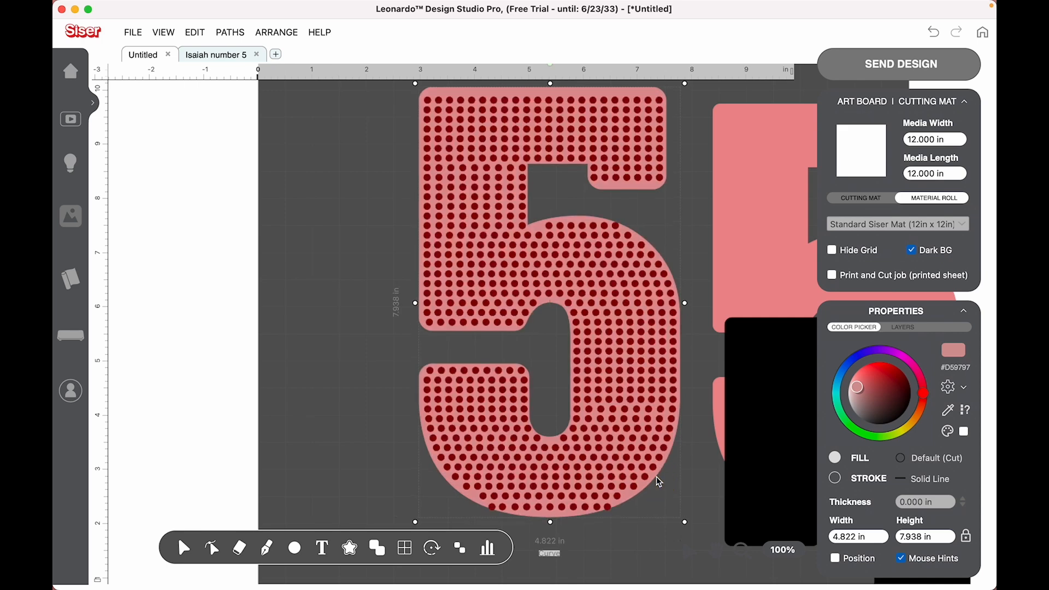
left_click_drag(550, 522, 552, 525)
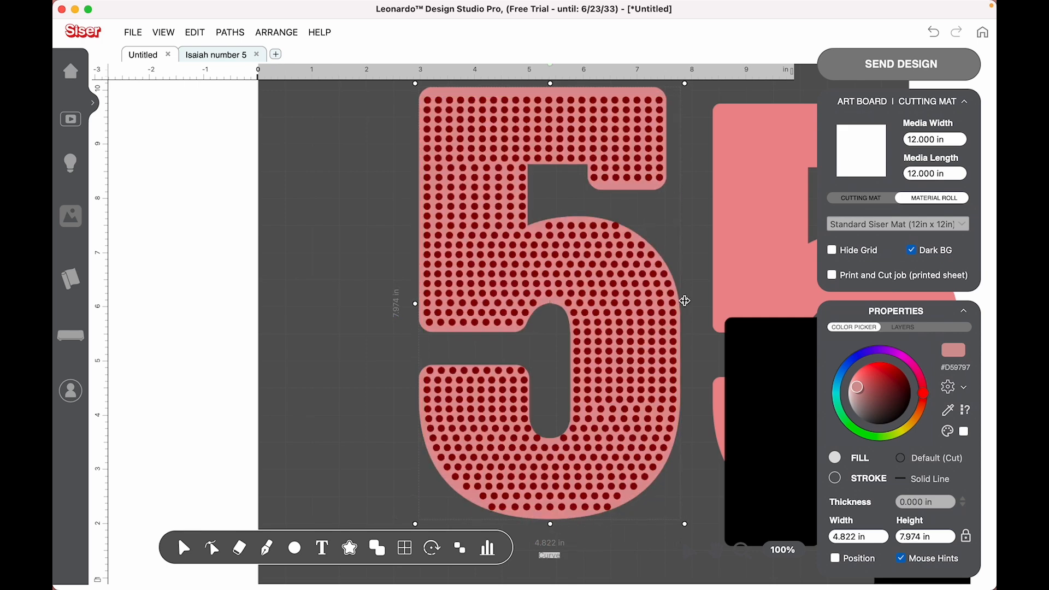
left_click_drag(415, 303, 412, 304)
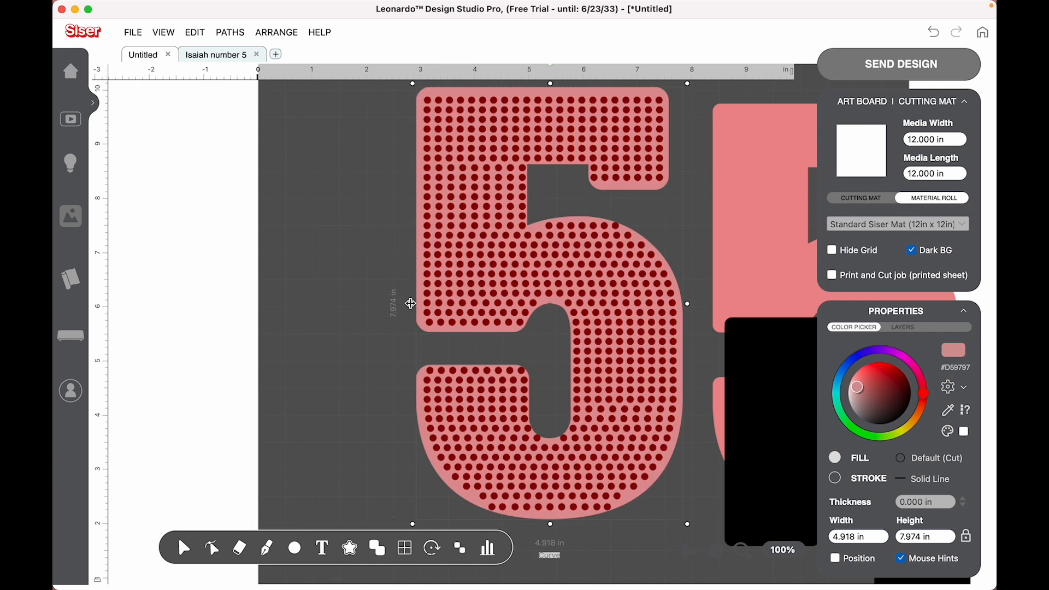
left_click_drag(560, 519, 561, 518)
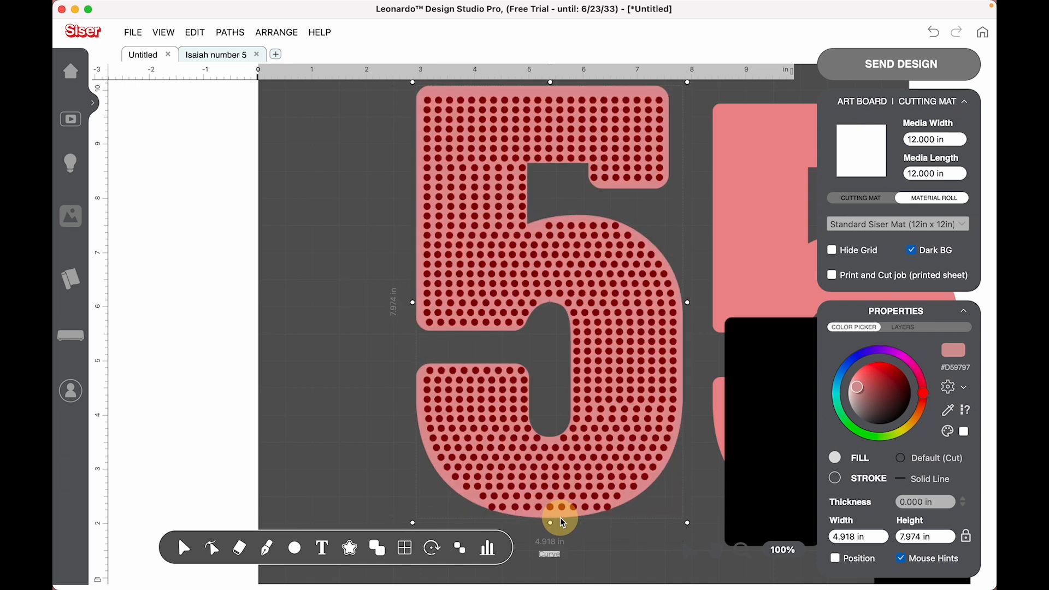
left_click(633, 541)
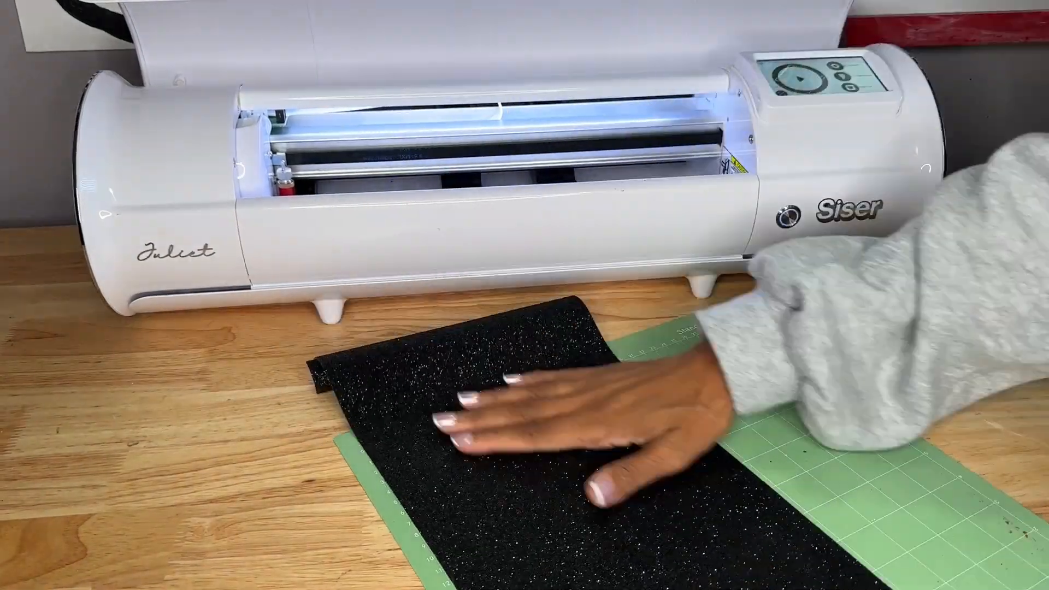